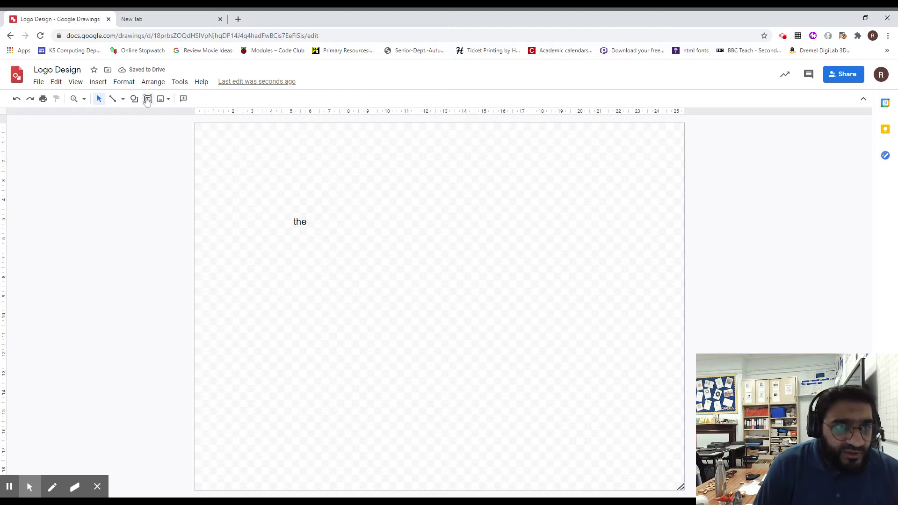
Add a text box reading "sweet" just below and to the right of the word "the"
left_click(148, 98)
left_click_drag(319, 228, 477, 303)
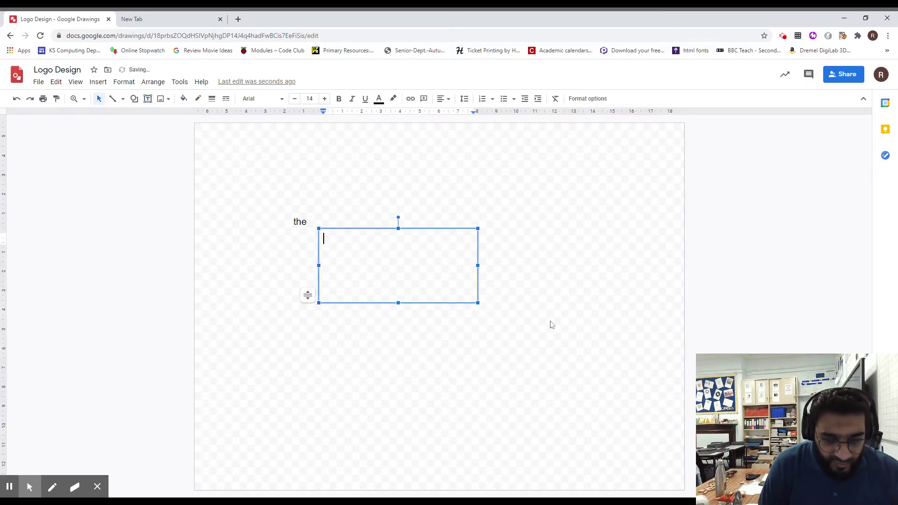
type("sweet")
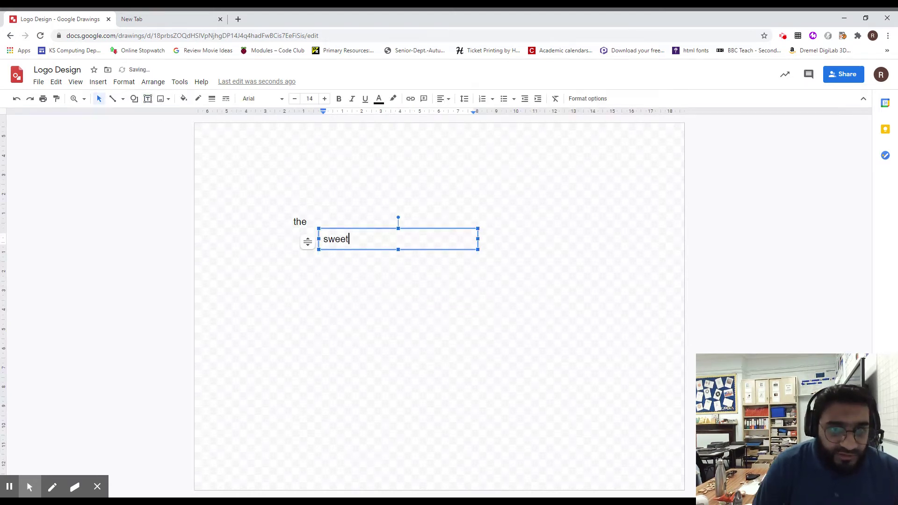
left_click(339, 287)
Add a text box reading "centre" below the other two words
left_click(149, 99)
left_click_drag(262, 289, 474, 370)
type("centre")
left_click(408, 364)
Set the font size of all three words to 50 and move "sweet" right, clear of "the"
left_click_drag(195, 180, 452, 381)
left_click(309, 98)
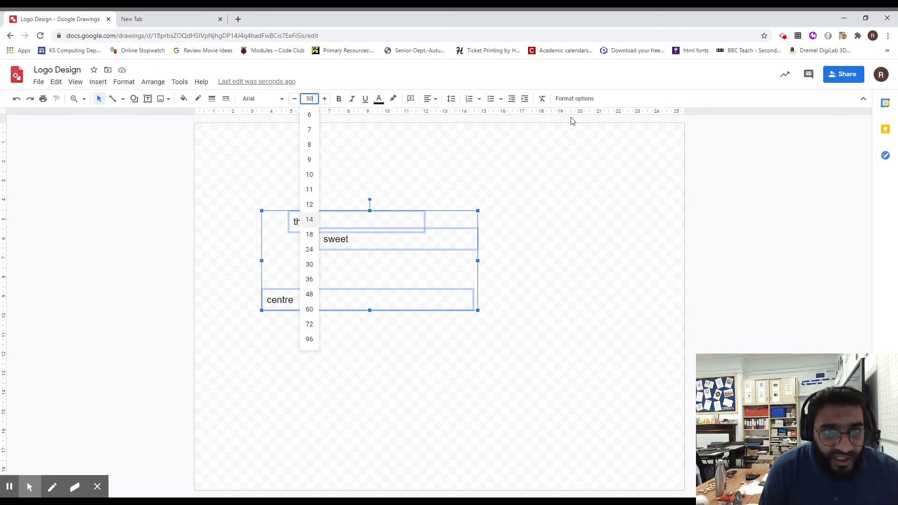
key("Return")
left_click(424, 306)
left_click(402, 262)
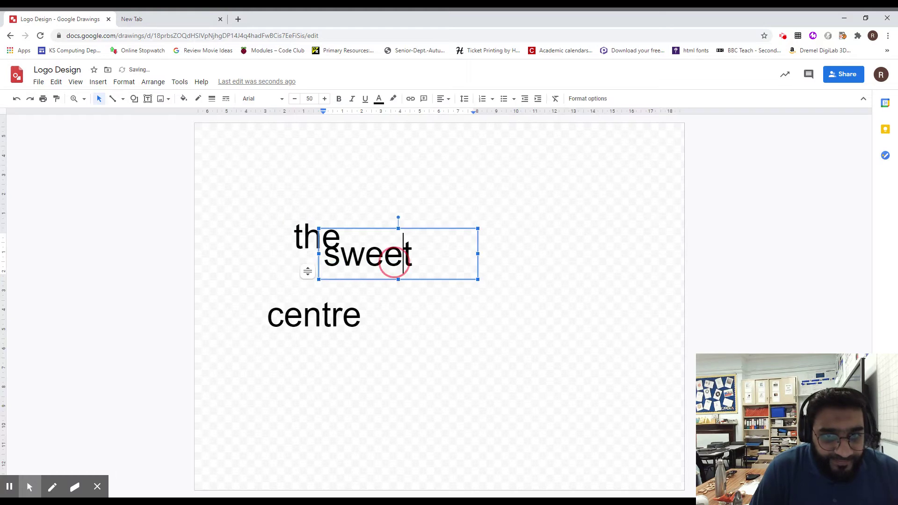
left_click_drag(372, 229, 435, 232)
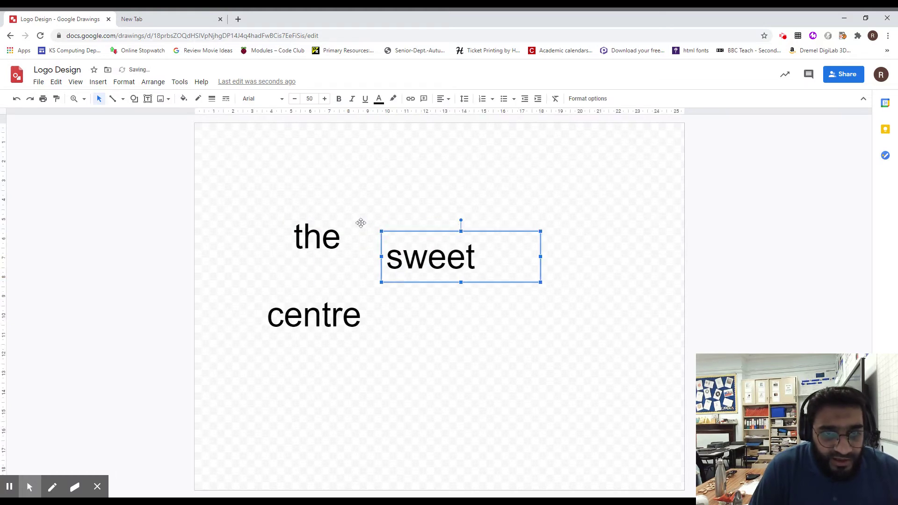
Align the text of all three boxes left horizontally and to the middle vertically
left_click_drag(219, 197, 556, 408)
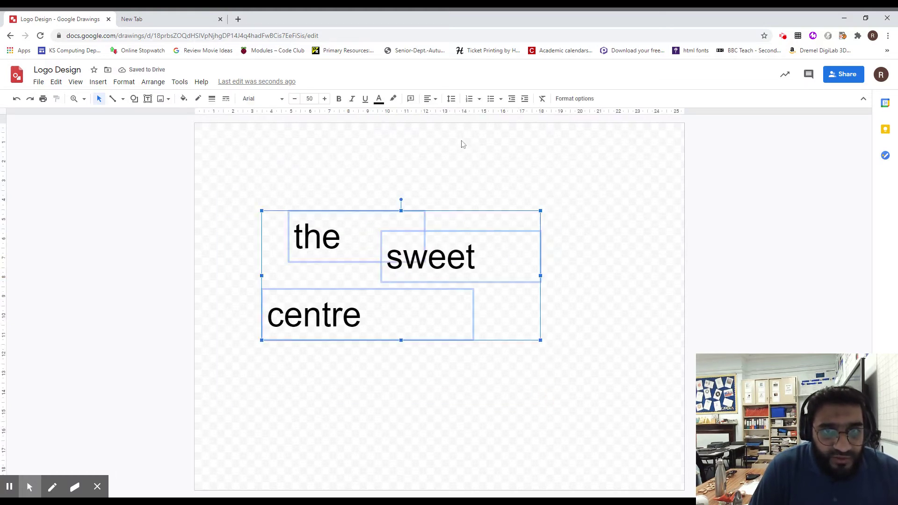
left_click(431, 99)
left_click(446, 115)
left_click(431, 99)
left_click(431, 113)
left_click(432, 100)
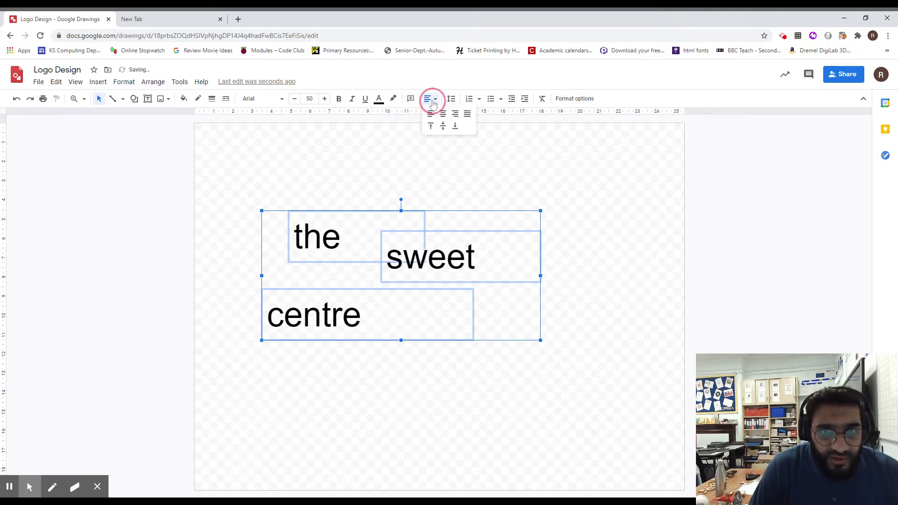
left_click(444, 127)
left_click(428, 162)
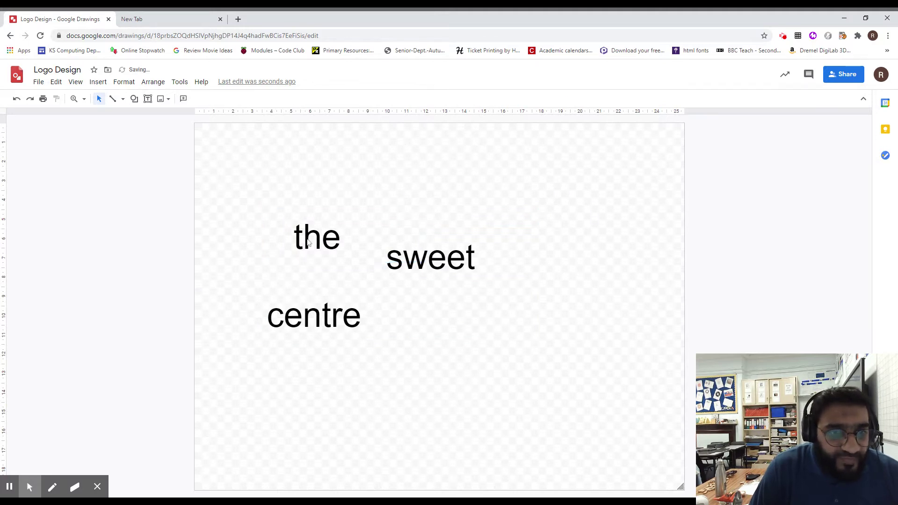
Set the font of the word "the" to Quicksand, choosing it from the additional fonts
left_click(317, 237)
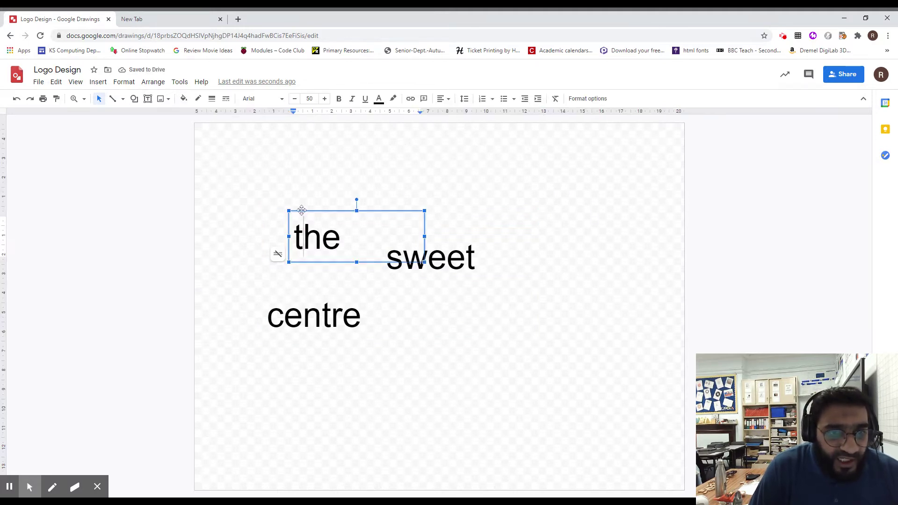
left_click(281, 99)
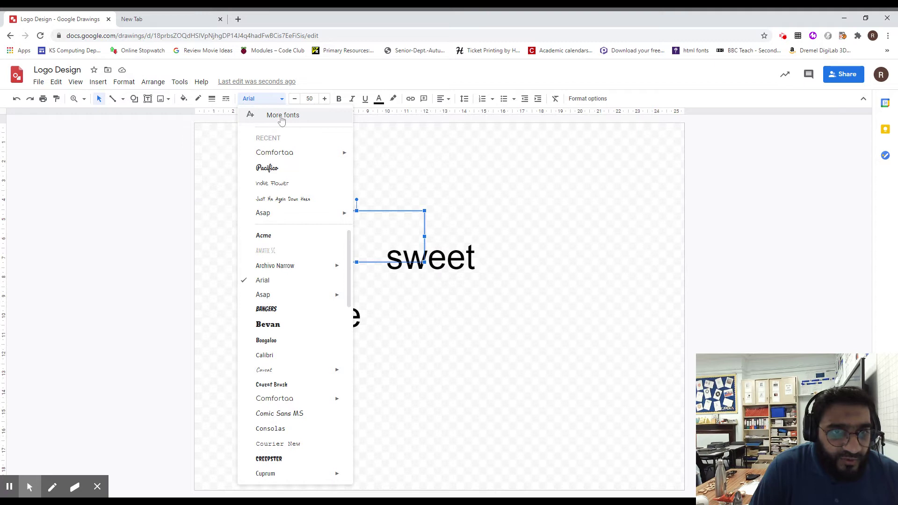
left_click(289, 117)
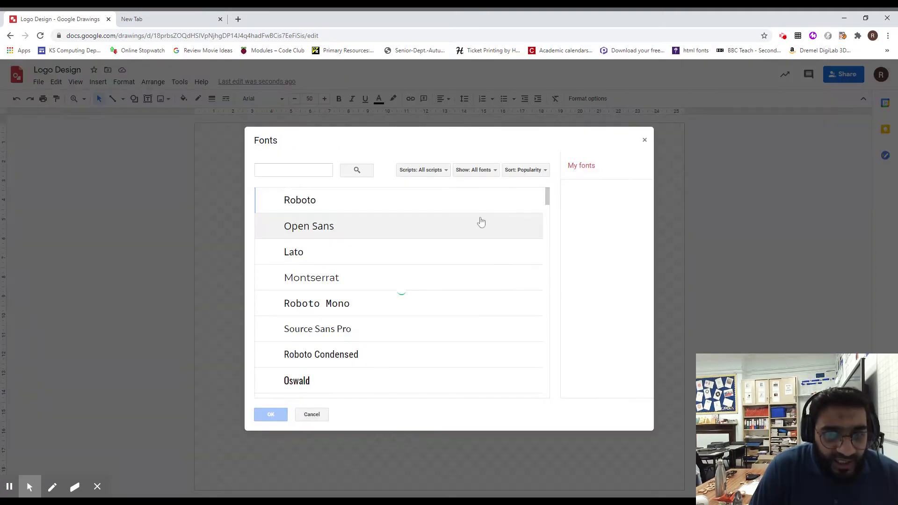
left_click_drag(547, 199, 549, 297)
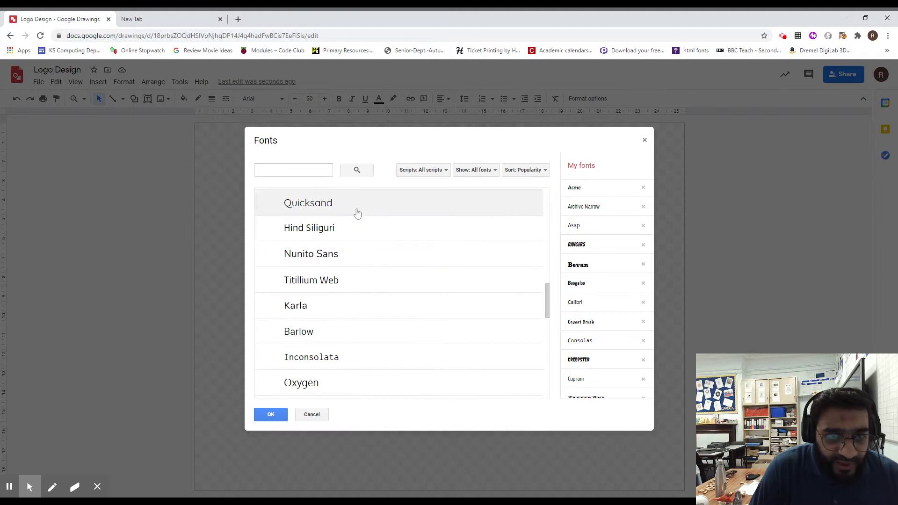
left_click(355, 209)
left_click(276, 415)
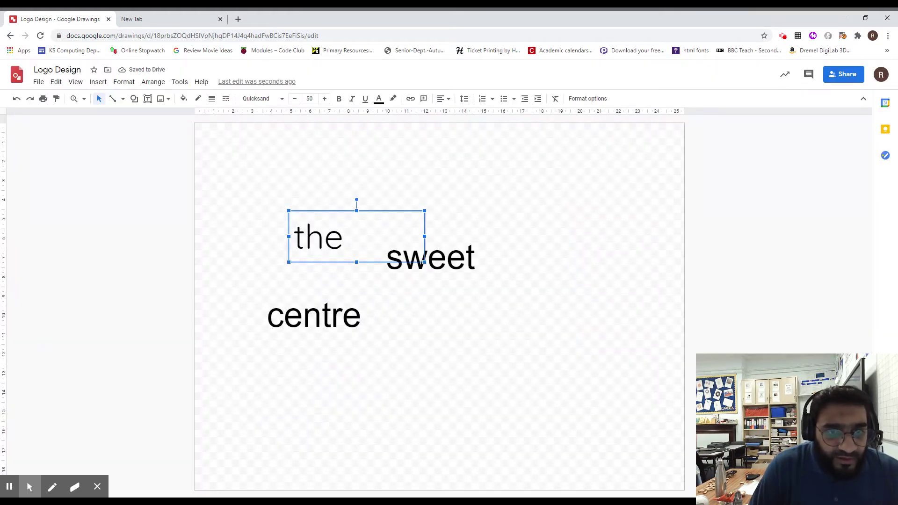
Set the font of the word "centre" to Quicksand
triple_click(313, 316)
left_click(264, 98)
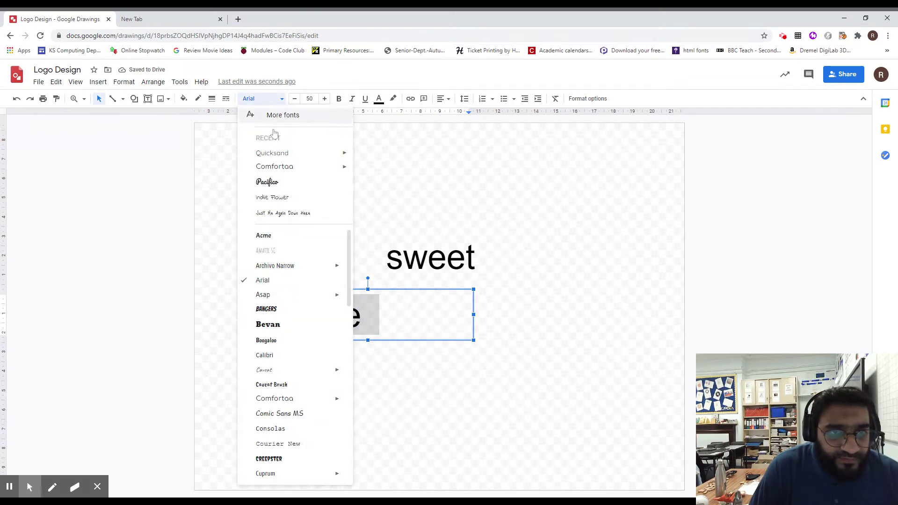
left_click(284, 155)
left_click(593, 307)
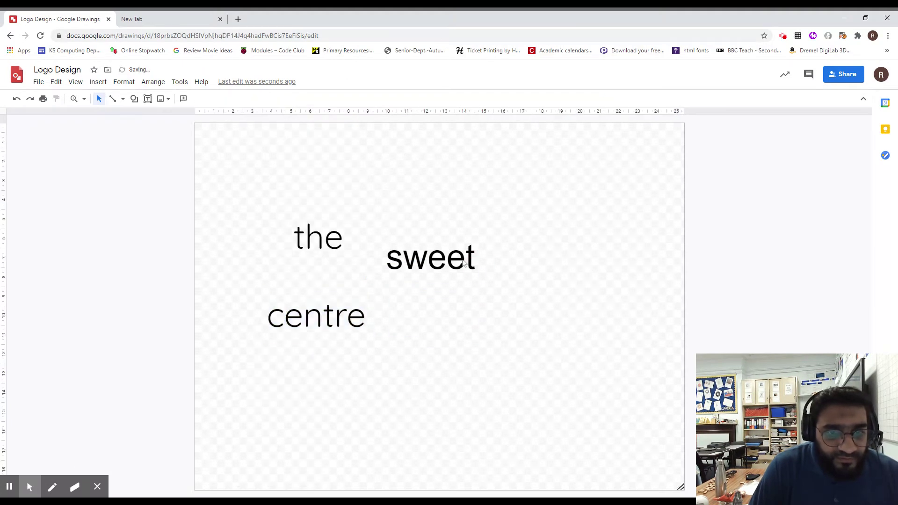
Set the font of the word "sweet" to Pacifico
triple_click(463, 264)
left_click(280, 99)
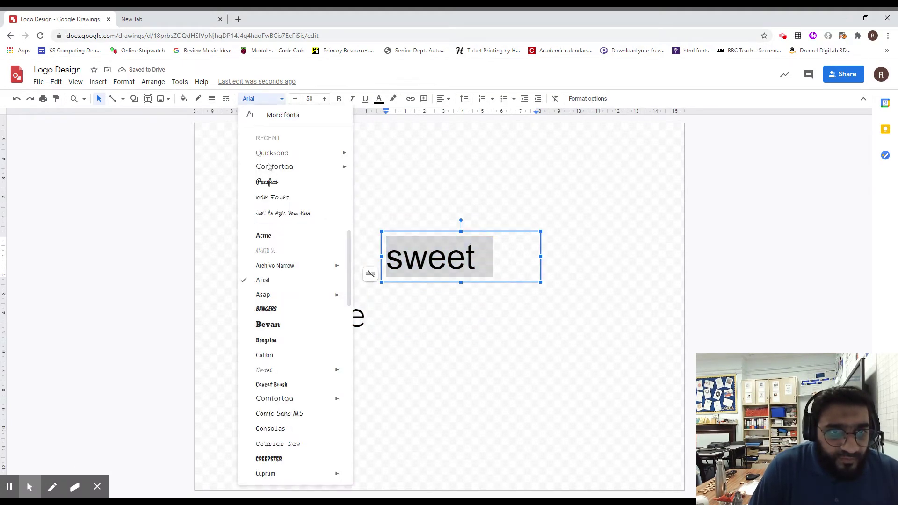
left_click(280, 181)
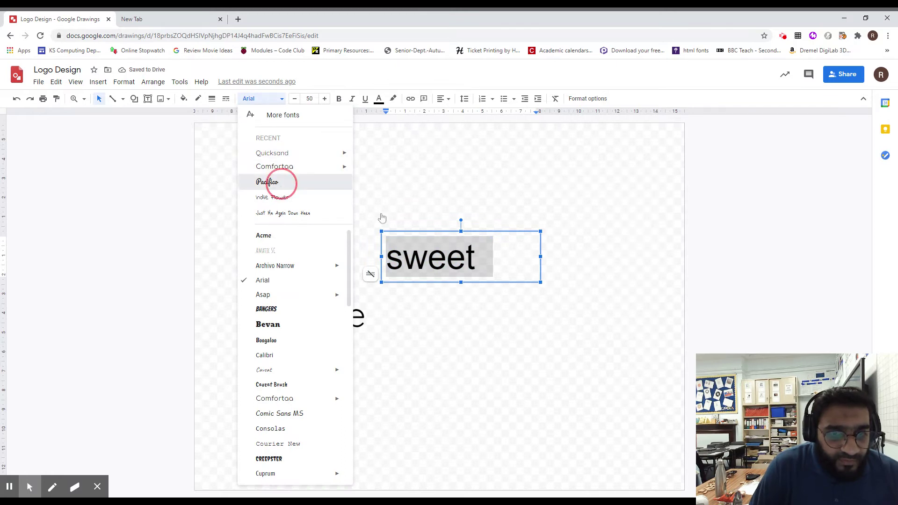
left_click(539, 325)
Move "centre" directly beneath "the" and place "sweet" to the right of "the" on the same line
left_click_drag(190, 185, 599, 380)
left_click(739, 343)
left_click(318, 237)
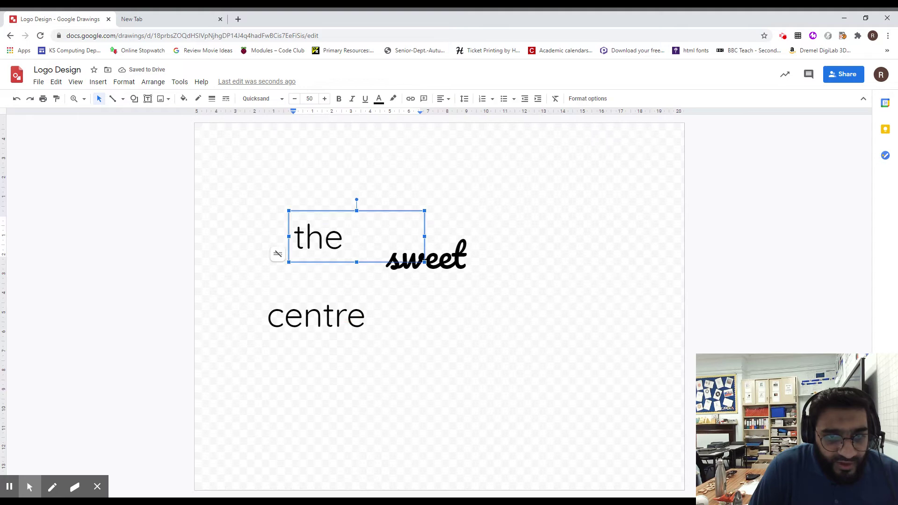
left_click(330, 315)
left_click_drag(329, 290, 359, 255)
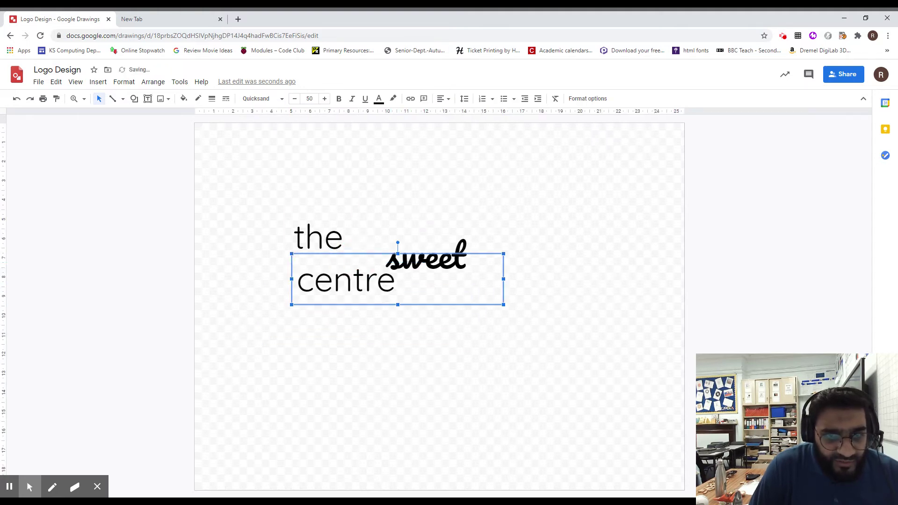
left_click(444, 248)
left_click_drag(470, 234, 449, 219)
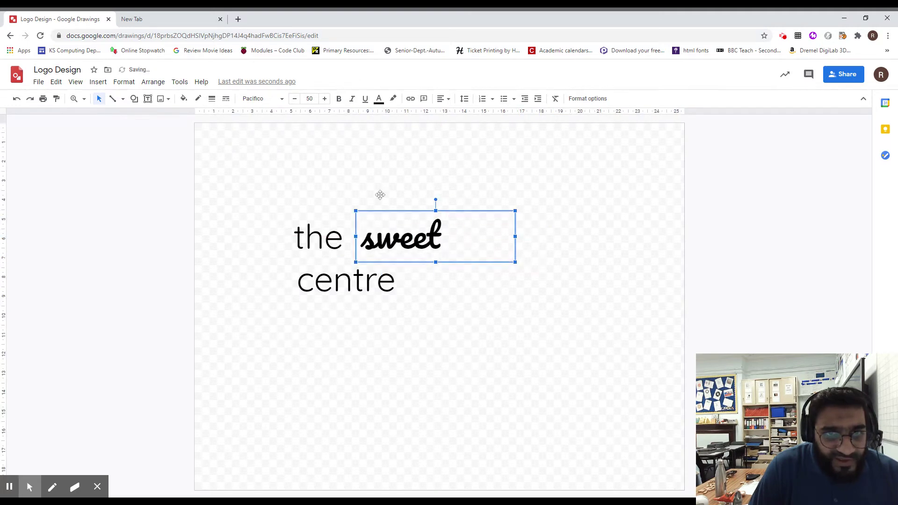
Turn bold on and off again for "sweet" and increase its font size to 60
left_click(339, 100)
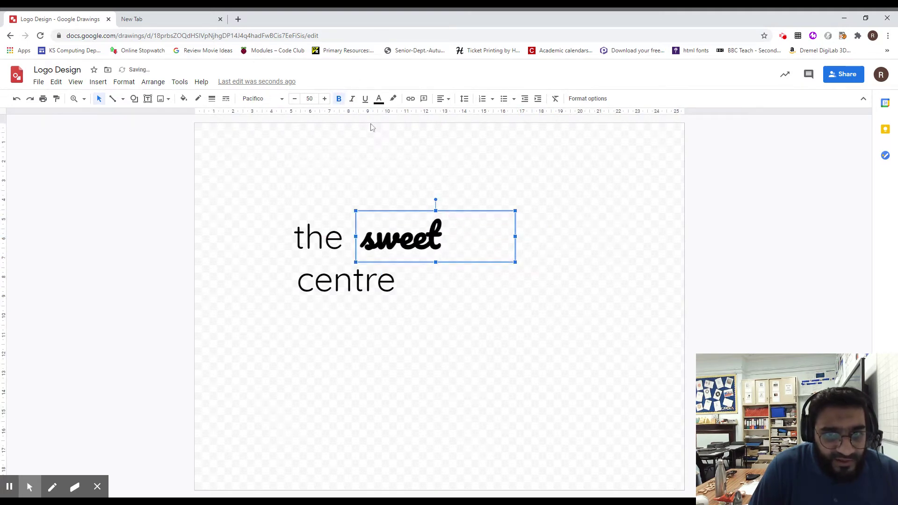
left_click(339, 98)
left_click(324, 100)
left_click(324, 99)
left_click(324, 100)
left_click(324, 100)
left_click(324, 100)
left_click(324, 99)
left_click(324, 100)
left_click(324, 99)
left_click(324, 100)
left_click(324, 100)
left_click(325, 99)
left_click(294, 100)
left_click(411, 278)
Move "the" down close above "centre" and bring "sweet" down and left right beside it
left_click(306, 243)
left_click_drag(314, 209, 319, 232)
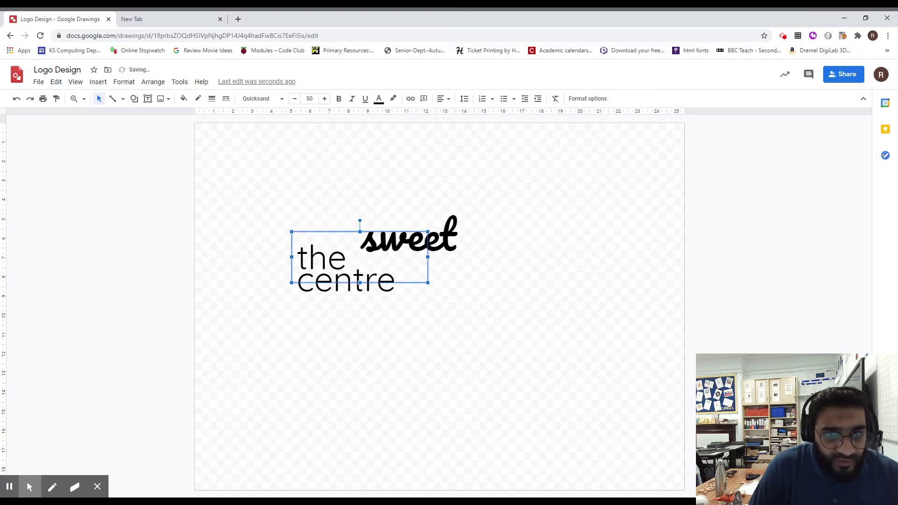
left_click(345, 253)
left_click_drag(444, 210, 437, 227)
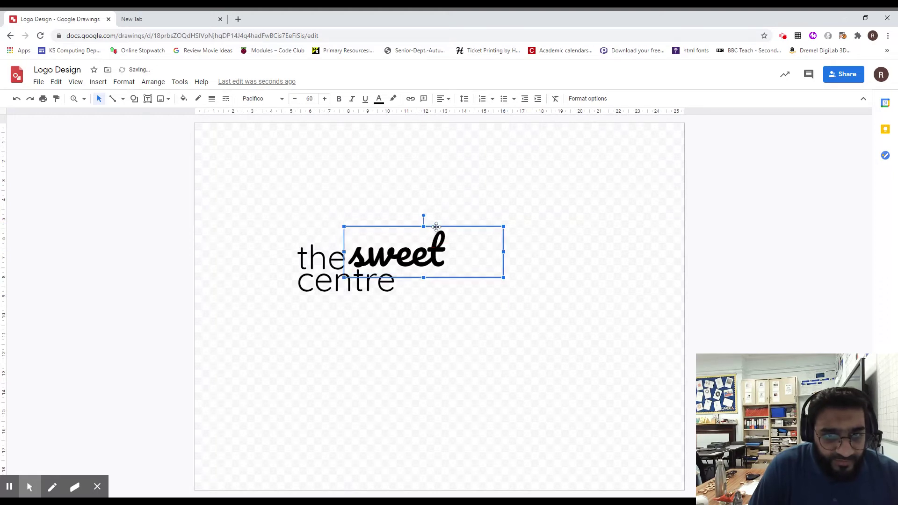
left_click(487, 317)
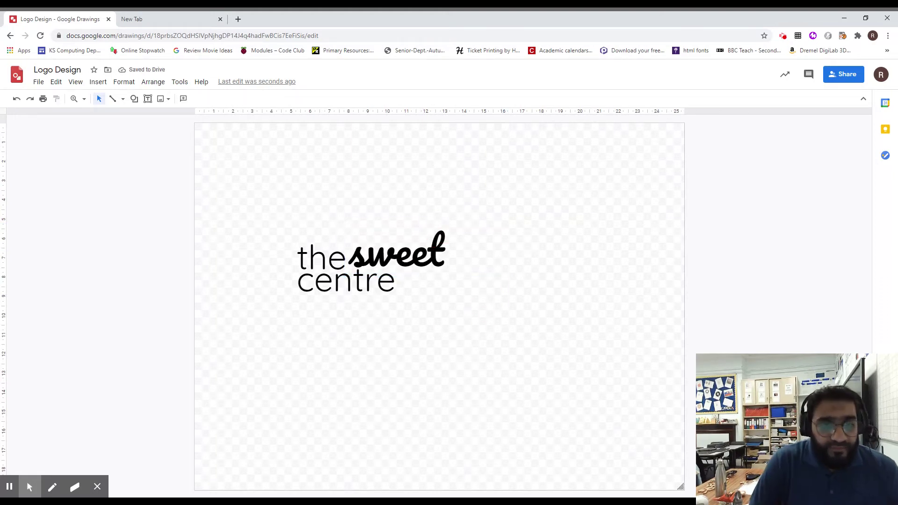
Change the text colour of "centre" to cornflower blue
double_click(328, 269)
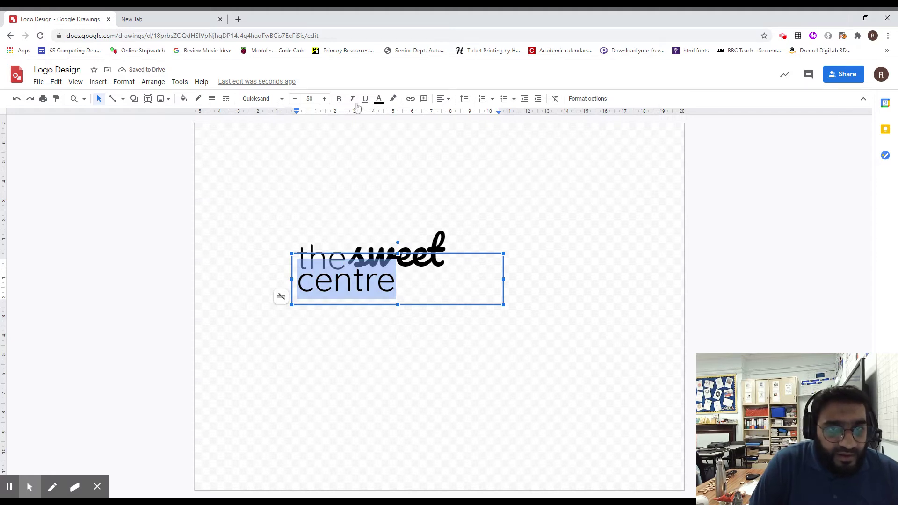
left_click(378, 99)
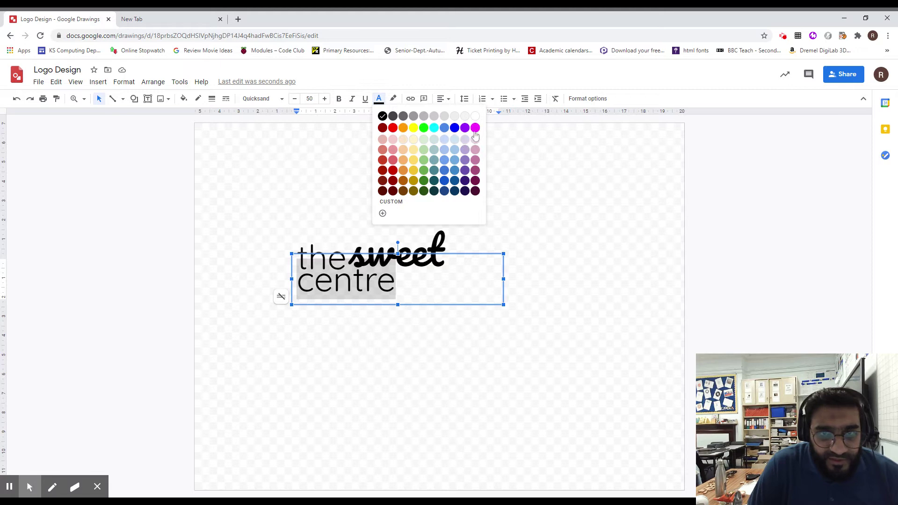
left_click(445, 130)
left_click(429, 329)
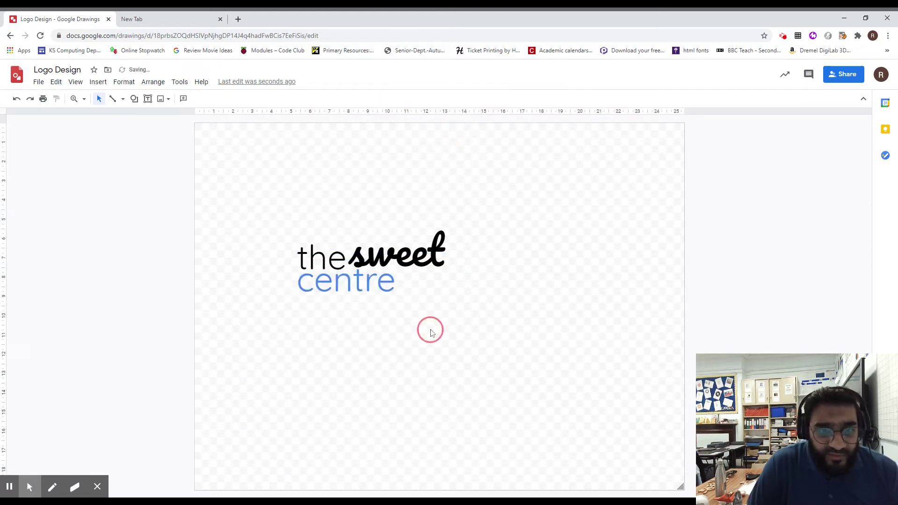
Change the text colour of "the" to pure blue
double_click(329, 249)
left_click(330, 250)
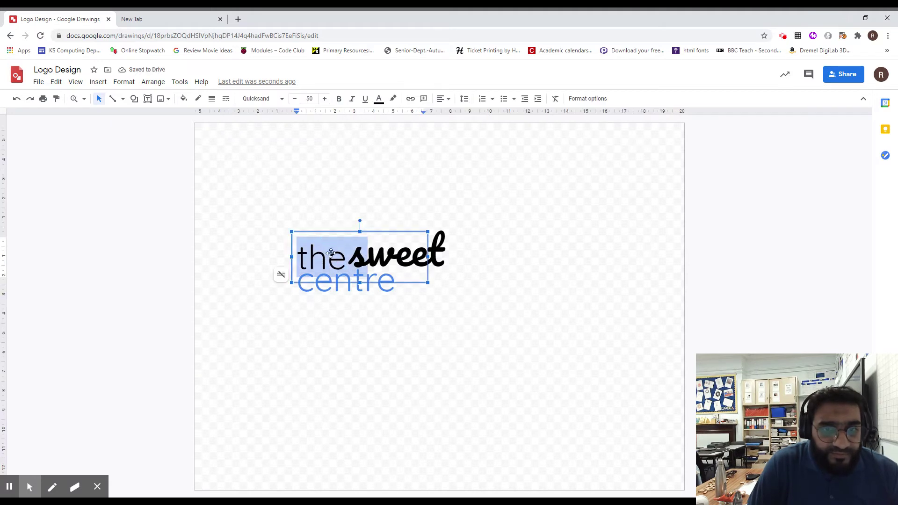
left_click(378, 98)
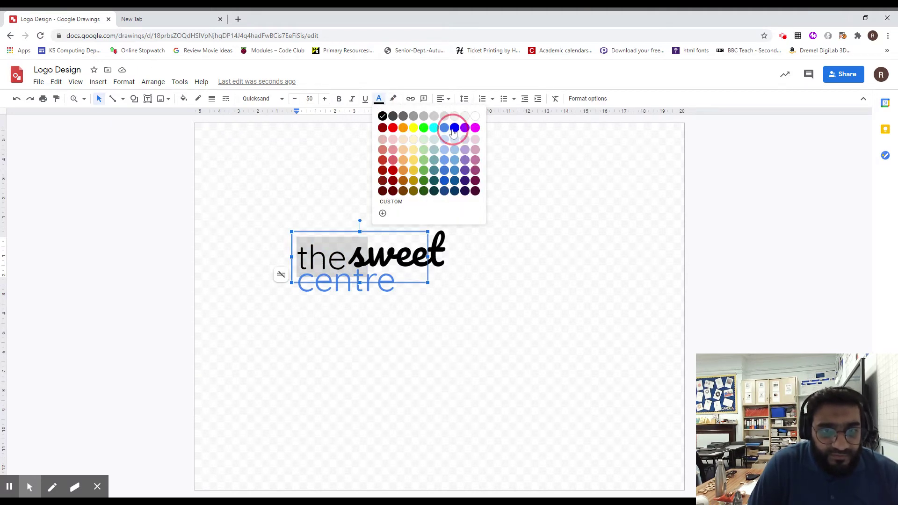
left_click(454, 129)
left_click(502, 212)
Turn italics on and off again for "sweet" and change its text colour to magenta
double_click(397, 253)
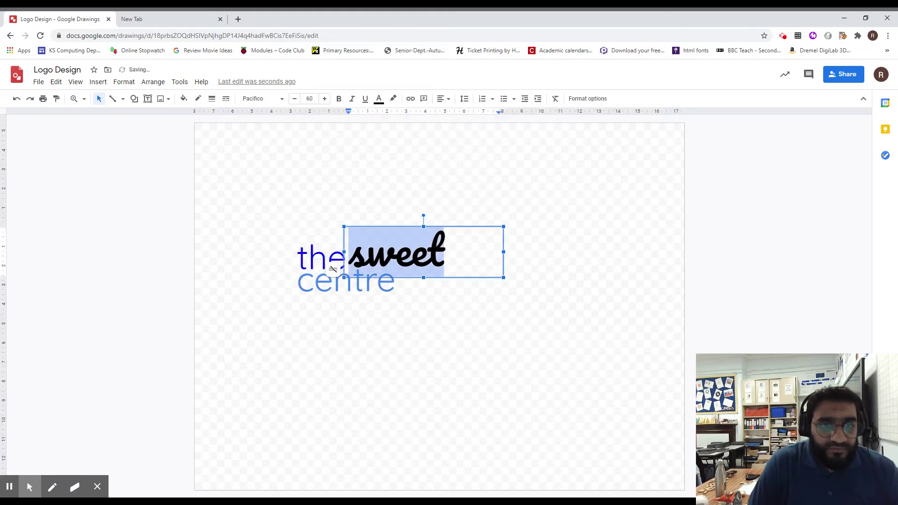
left_click(353, 99)
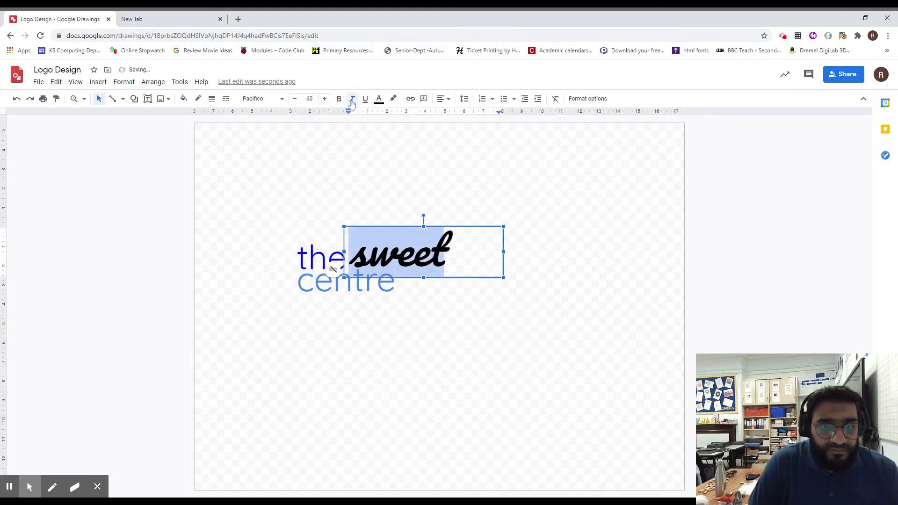
left_click(353, 101)
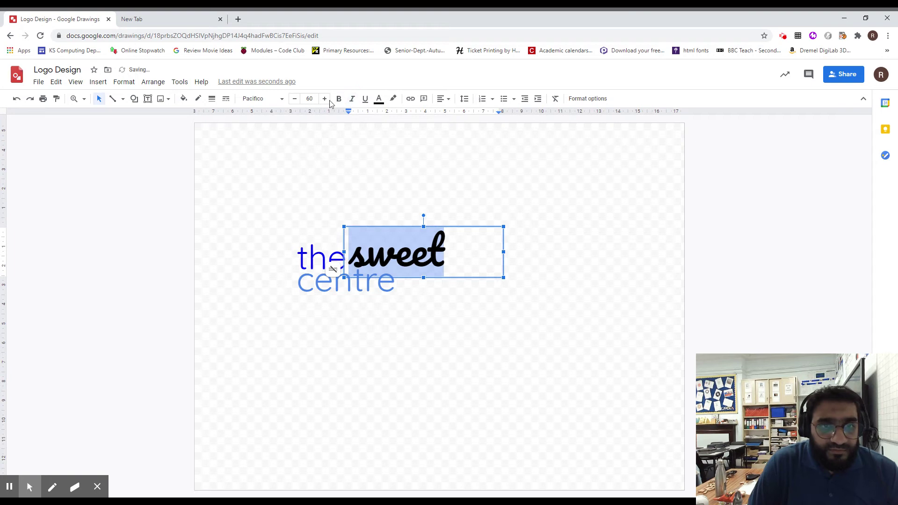
left_click(379, 98)
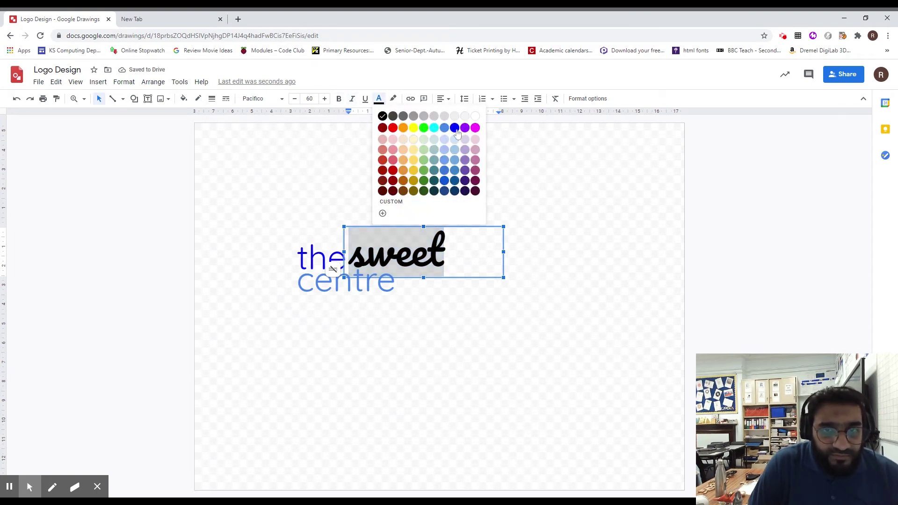
left_click(476, 128)
left_click(579, 259)
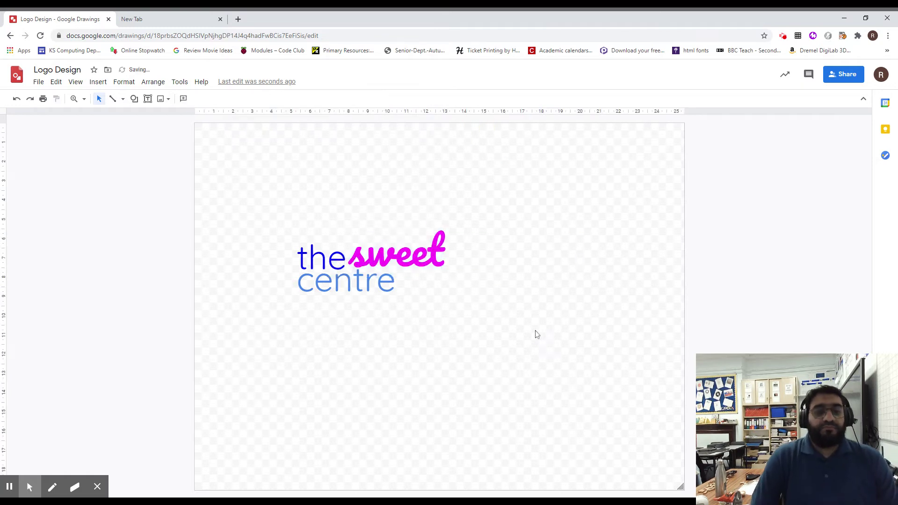
Enlarge the text of all three words together, bringing "the" and "centre" to size 64 and "sweet" to size 74
left_click_drag(253, 213, 519, 373)
left_click(324, 99)
left_click(325, 99)
left_click(324, 99)
left_click(325, 99)
left_click(324, 99)
left_click(324, 99)
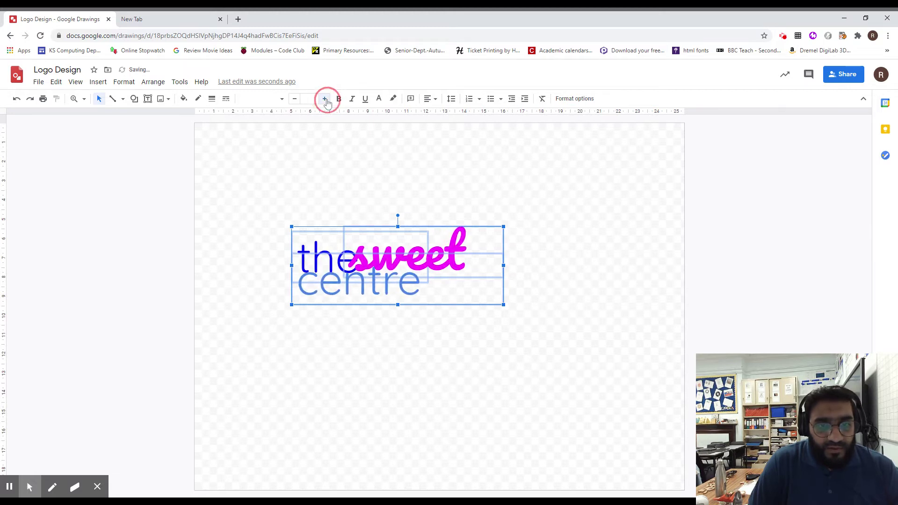
left_click(449, 397)
left_click(388, 274)
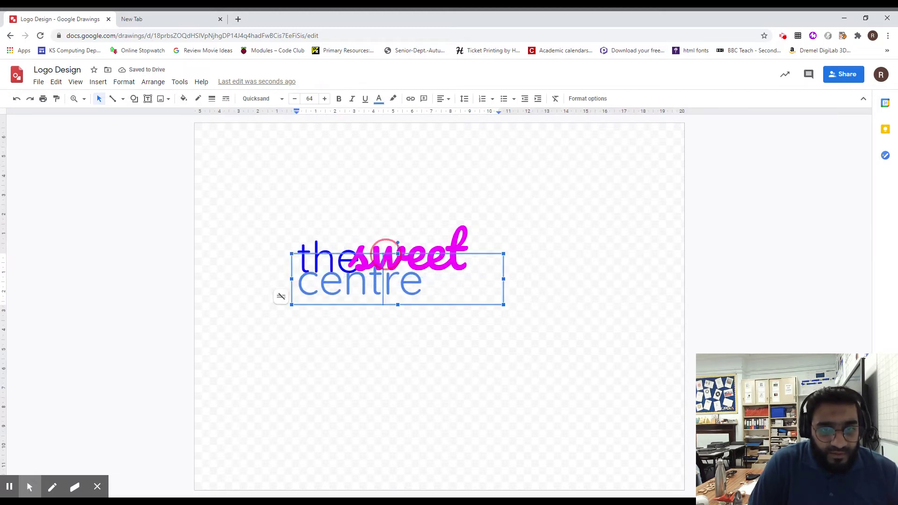
Move the "sweet" text box right and slightly up so it no longer overlaps "the"
left_click(403, 250)
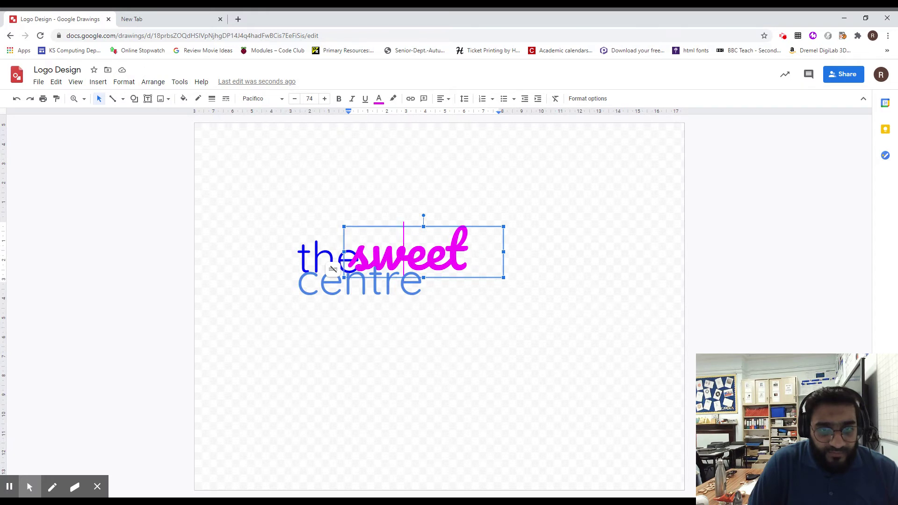
left_click_drag(491, 227, 497, 224)
key("Right")
key("Right")
key("Right")
key("Right")
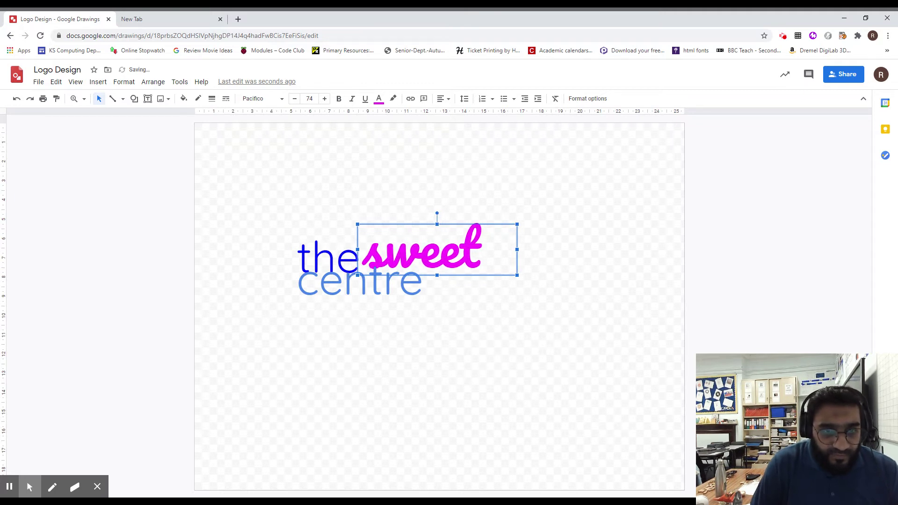
Nudge "the" slightly upward so it lines up with the base of "sweet"
left_click(346, 255)
left_click(325, 234)
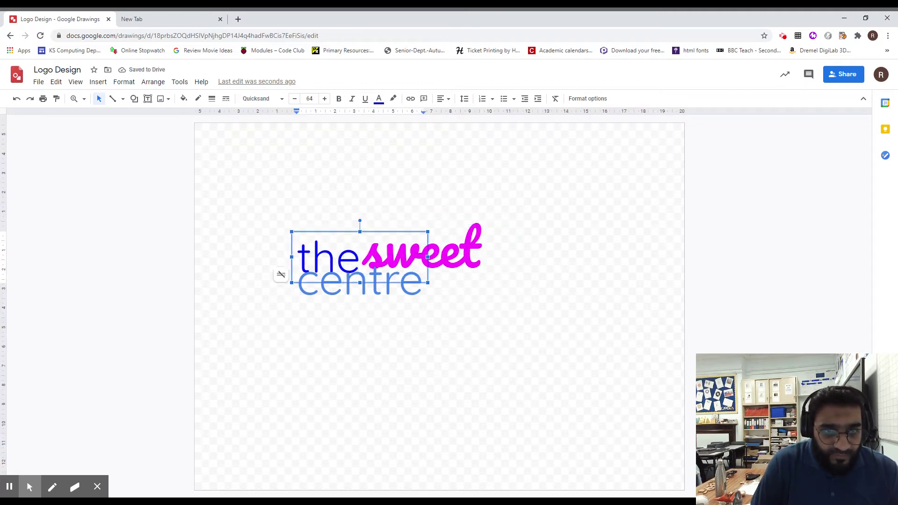
key("Escape")
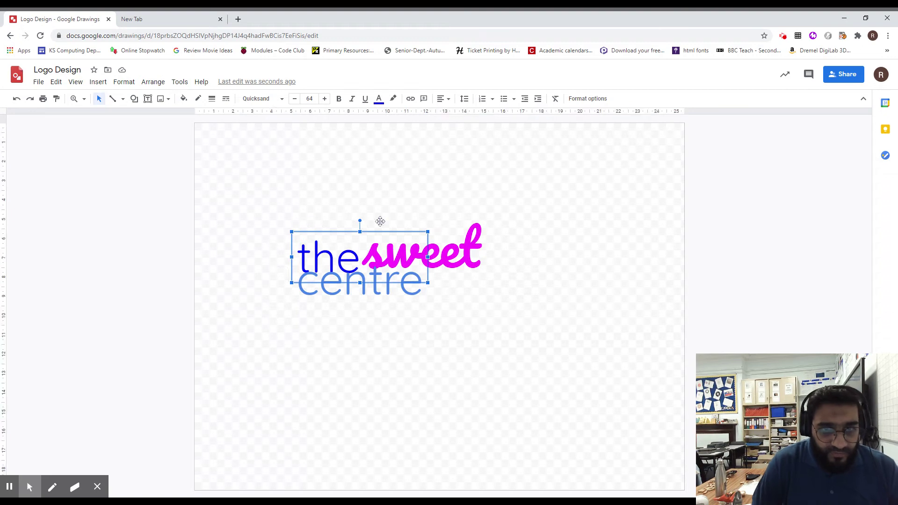
key("Up")
key("Up")
key("Up")
key("Up")
key("Down")
key("Down")
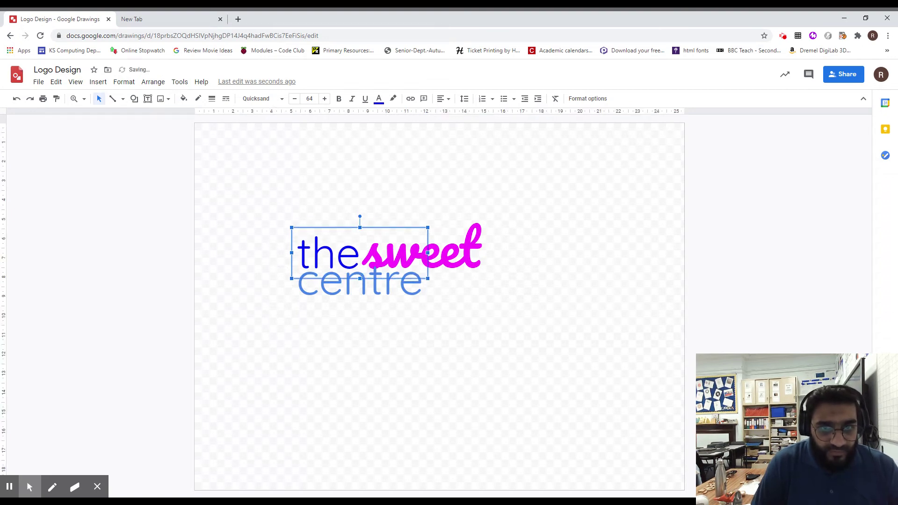
Try to narrow the "centre" text box from its right side, then undo the resize
left_click(383, 280)
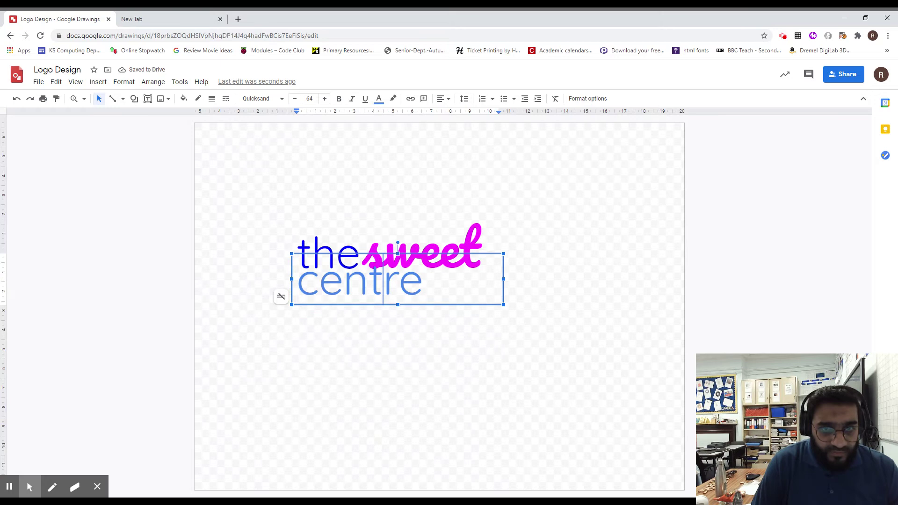
left_click_drag(505, 281, 433, 279)
left_click(499, 297)
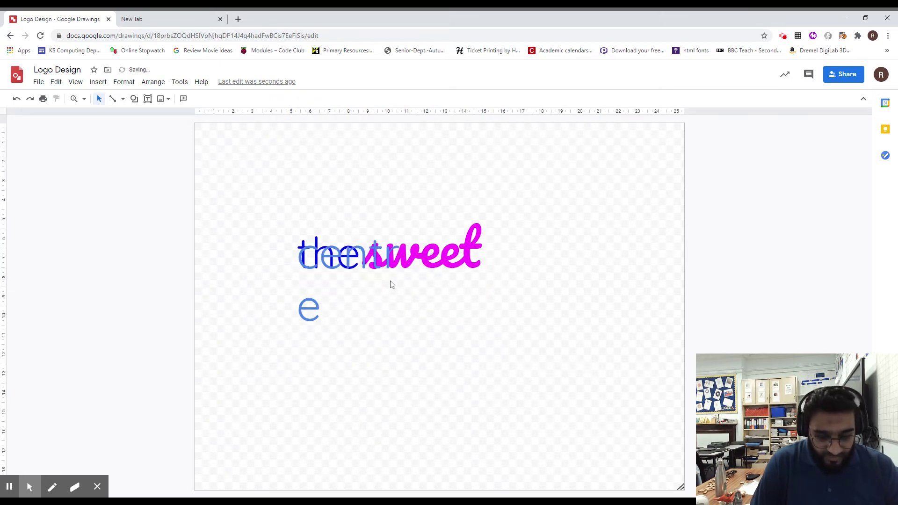
key("ctrl+z")
Narrow the "centre" text box to fit its word and shift it right, roughly centred beneath "the sweet"
left_click_drag(502, 278, 432, 279)
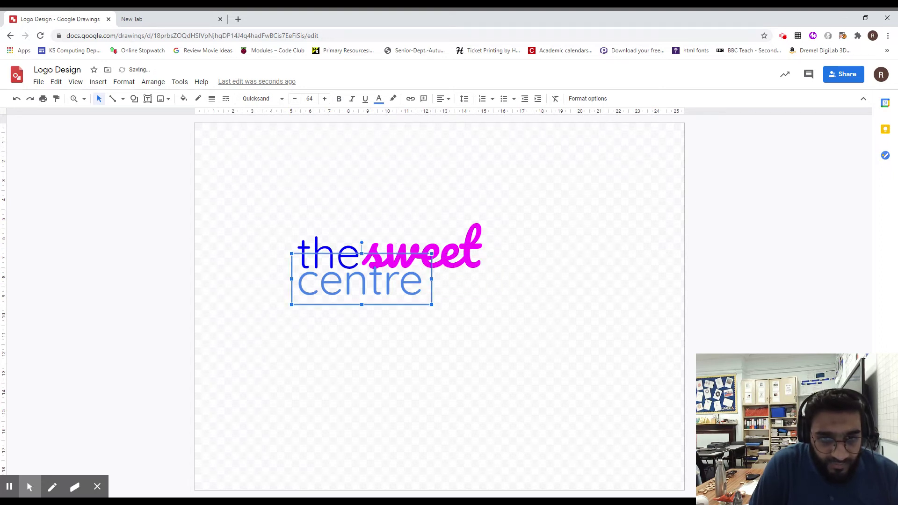
left_click_drag(375, 307, 429, 307)
left_click(527, 315)
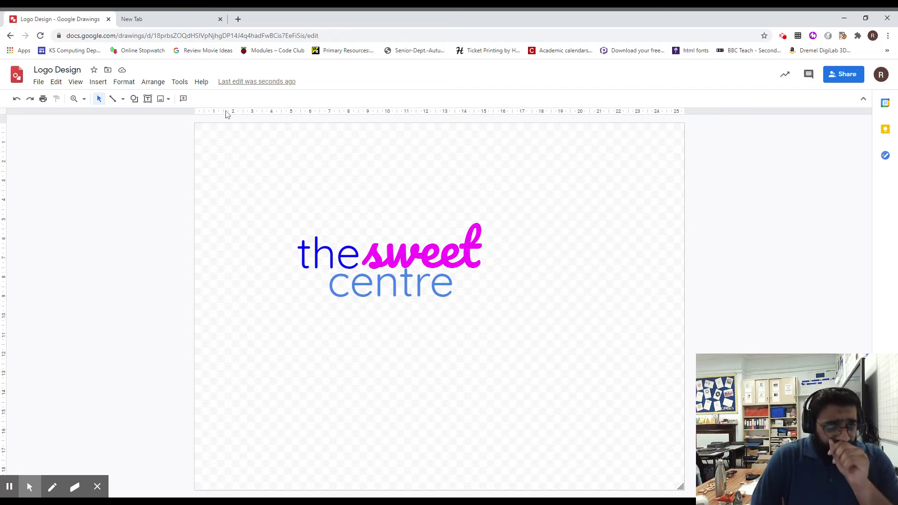
Switch to the empty browser tab, search Google for "core" and browse the image results
left_click(163, 20)
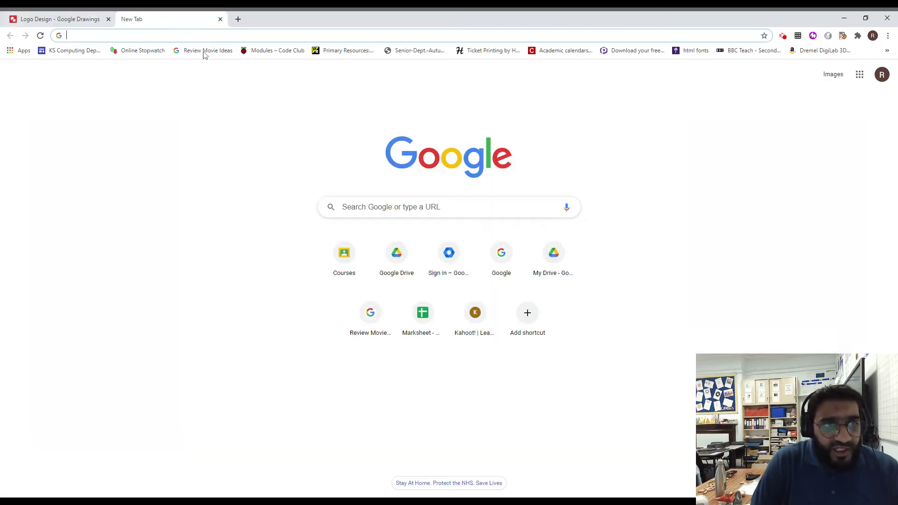
left_click(506, 209)
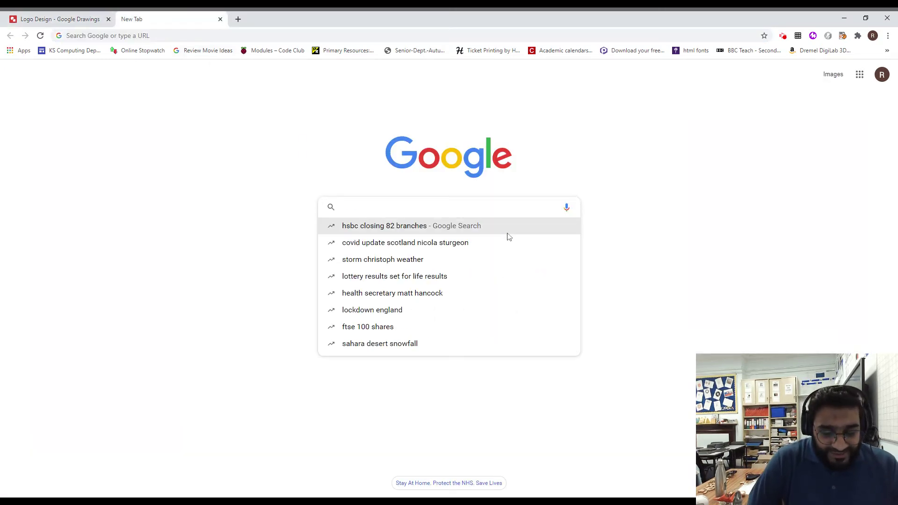
type("core")
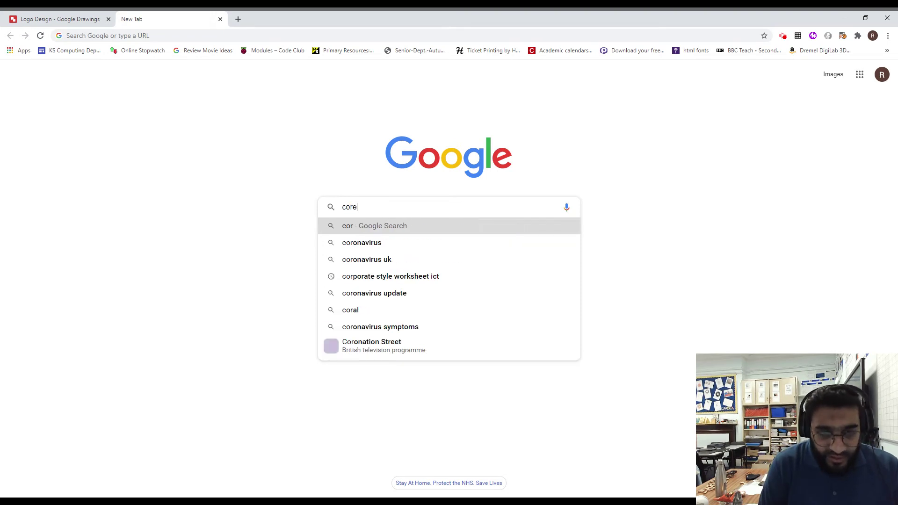
key("Return")
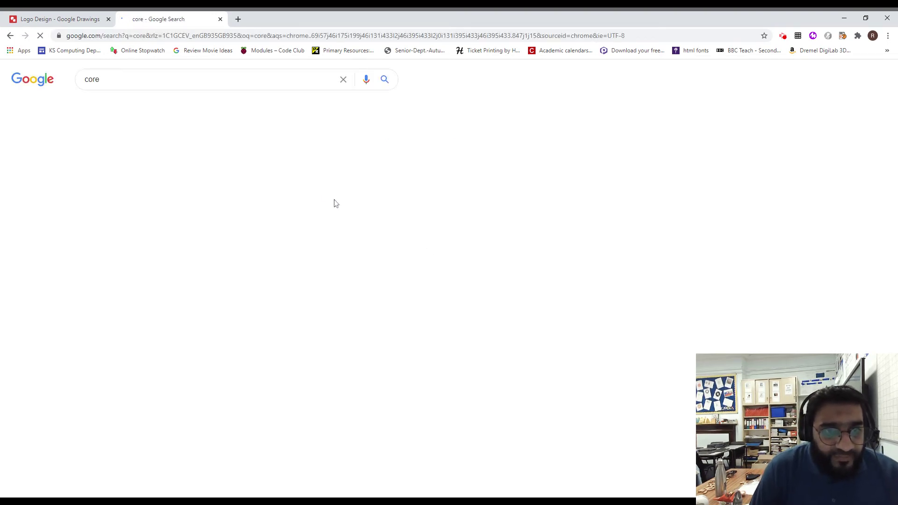
left_click(140, 111)
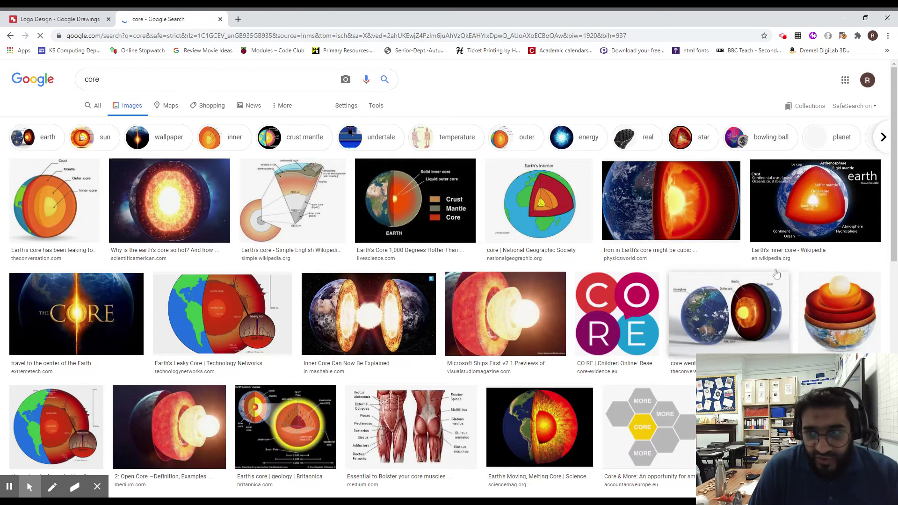
scroll(346, 281, "down", 6)
scroll(352, 281, "up", 6)
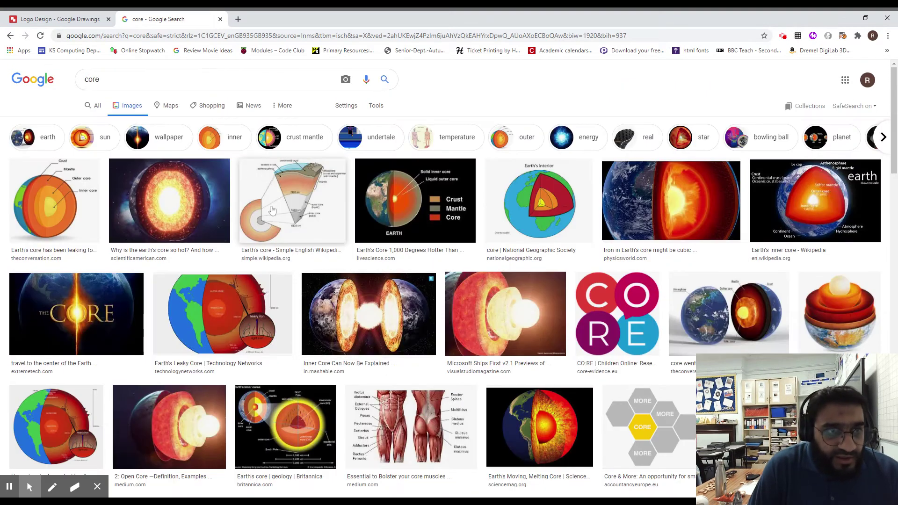
Restrict the image search to PNG files with the query "core filetype:png"
left_click(187, 79)
type("filetype")
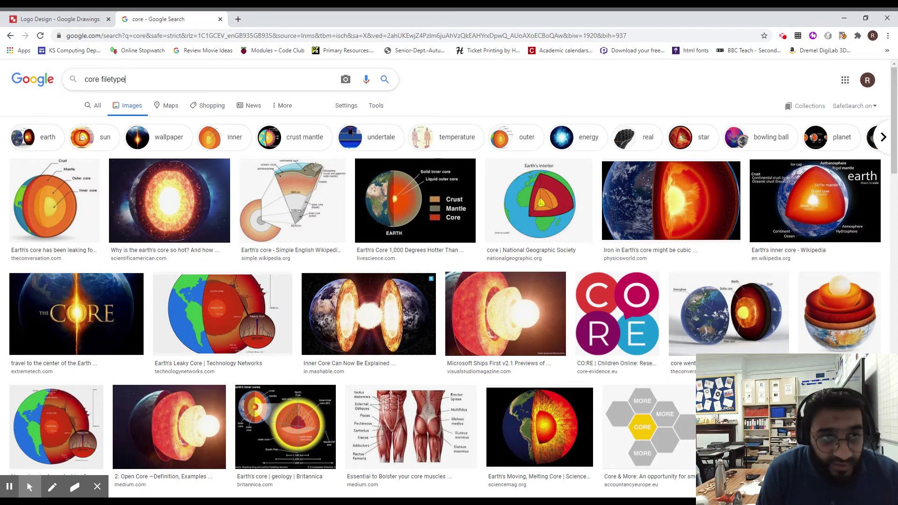
type(":png")
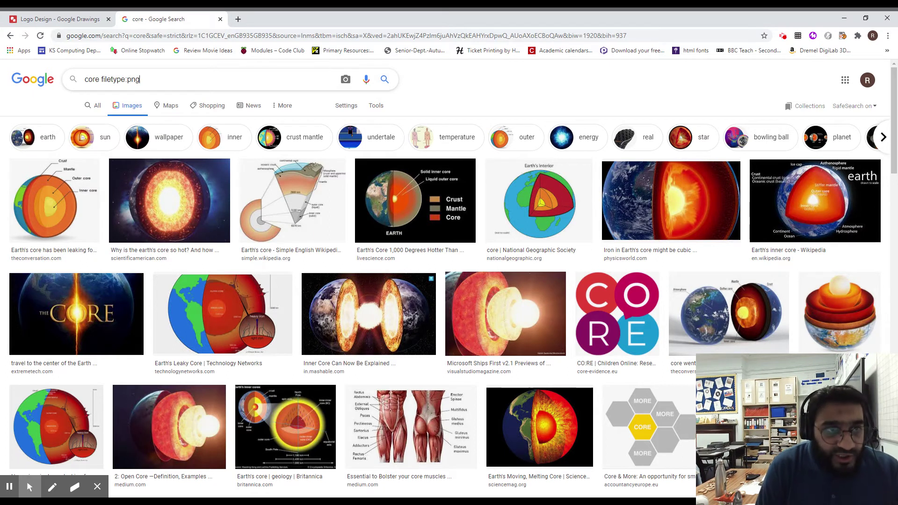
key("Return")
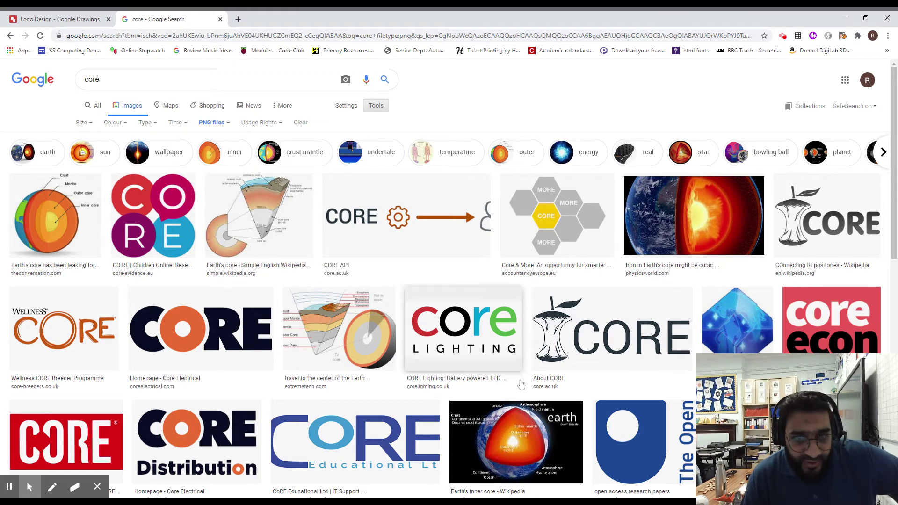
Look through the PNG image results for a core picture suitable for the logo
scroll(587, 332, "down", 2)
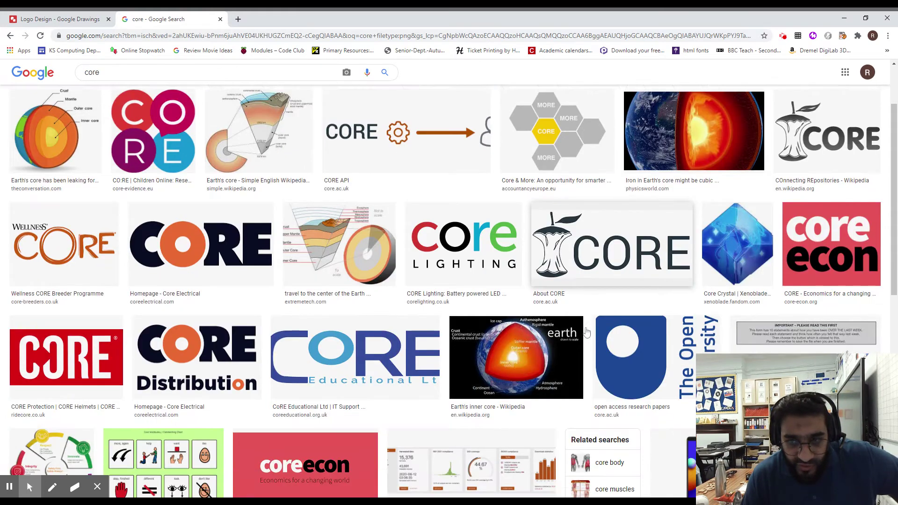
scroll(588, 331, "down", 14)
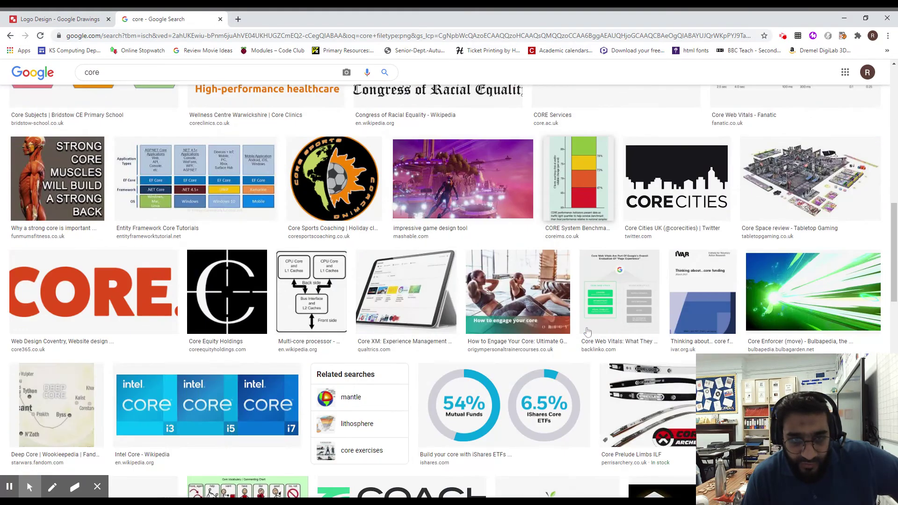
scroll(589, 331, "up", 15)
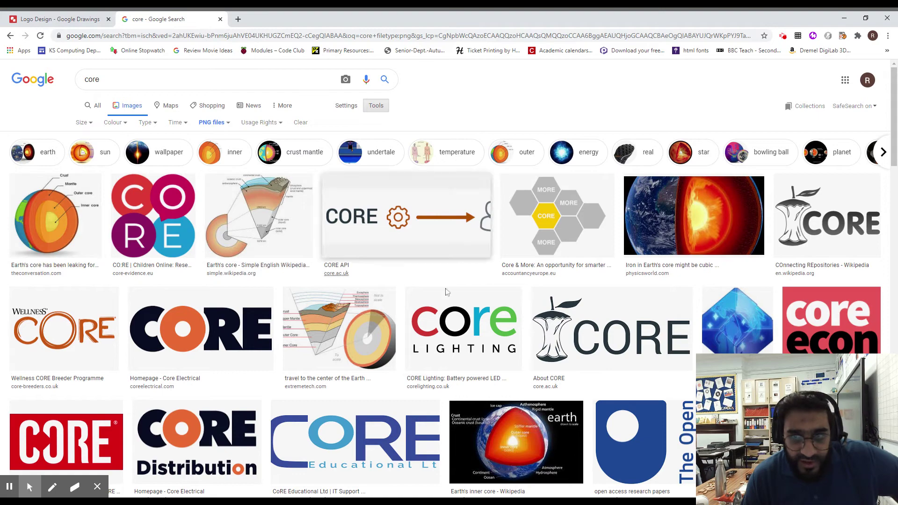
scroll(621, 329, "down", 11)
scroll(621, 329, "up", 10)
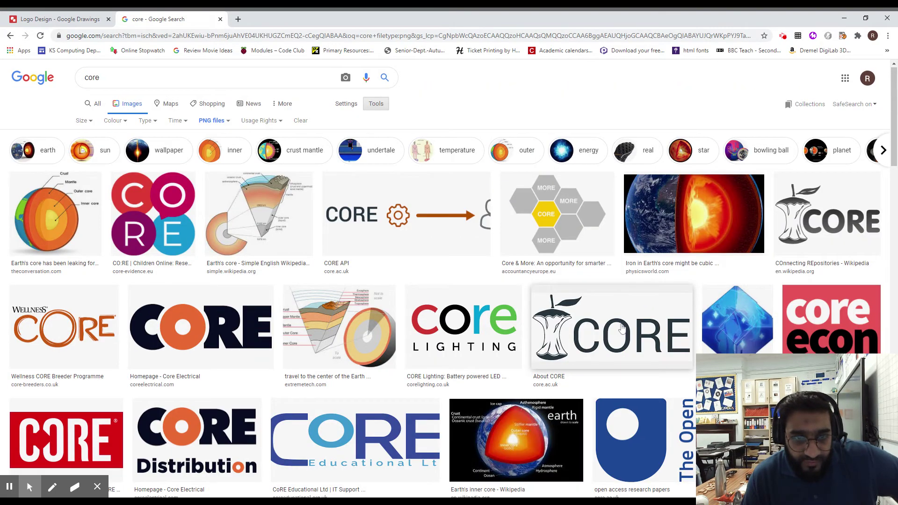
scroll(620, 328, "down", 6)
scroll(621, 329, "up", 3)
scroll(622, 332, "down", 4)
scroll(622, 331, "down", 15)
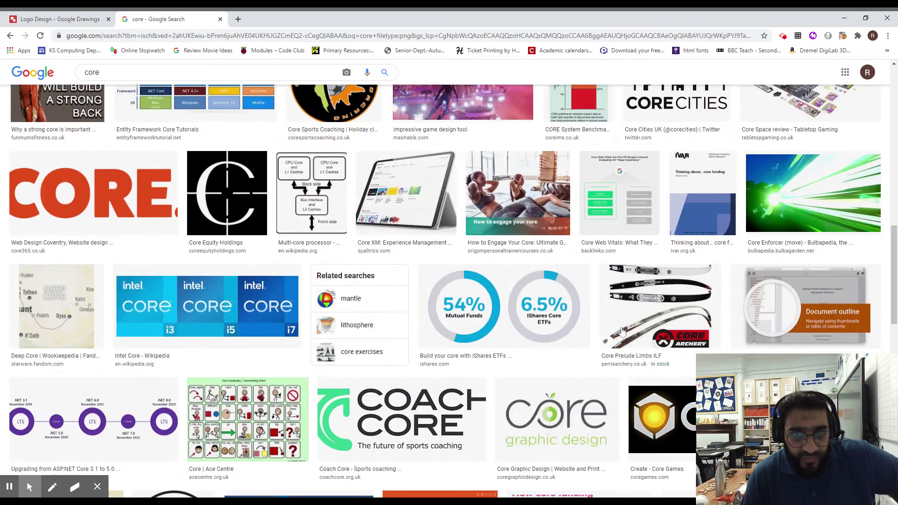
scroll(623, 330, "up", 12)
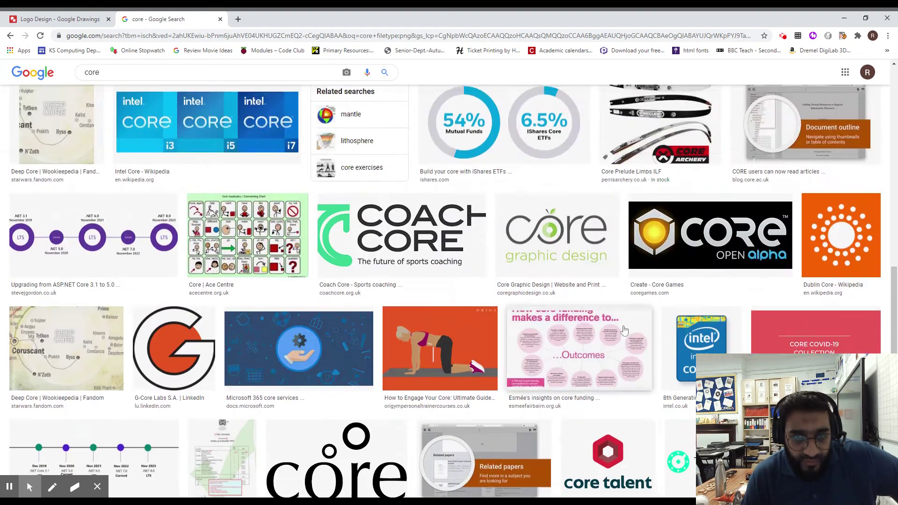
scroll(610, 265, "up", 10)
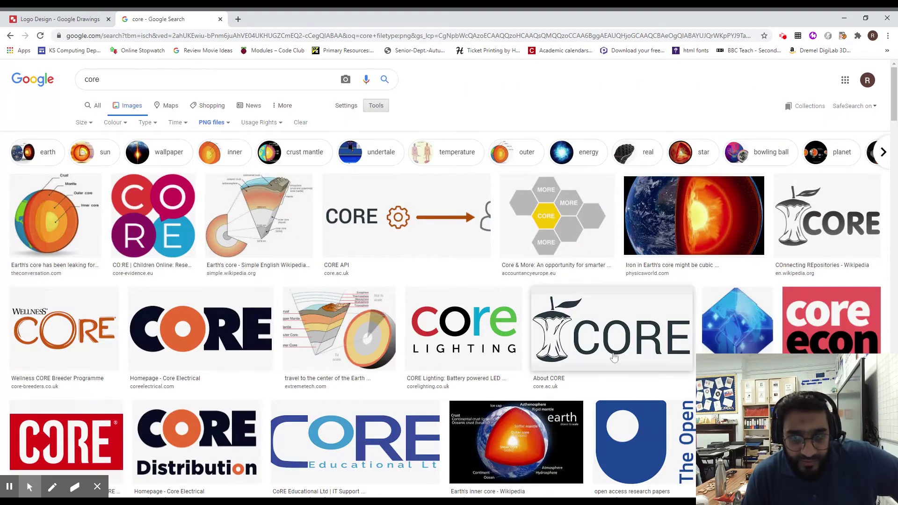
scroll(584, 276, "down", 1)
Copy the "About CORE" apple core image from the results and paste it into the Logo Design drawing below the text
left_click(582, 280)
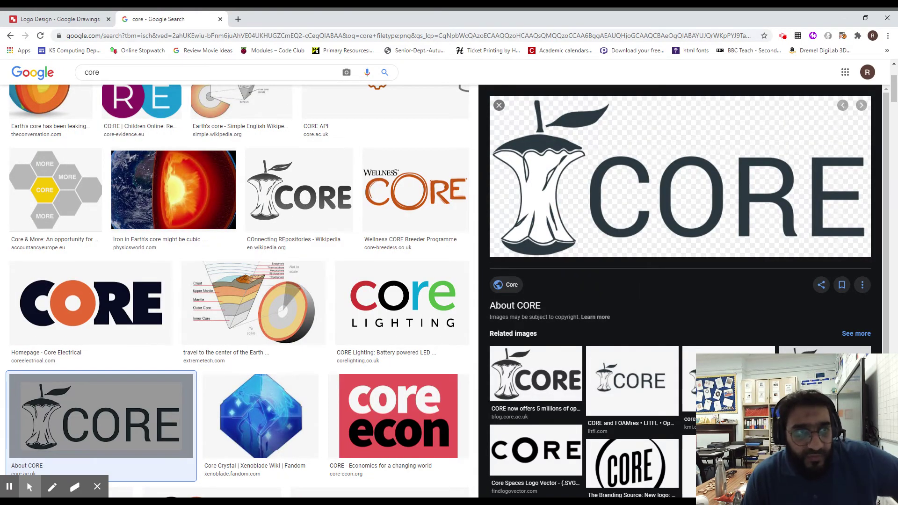
left_click(57, 19)
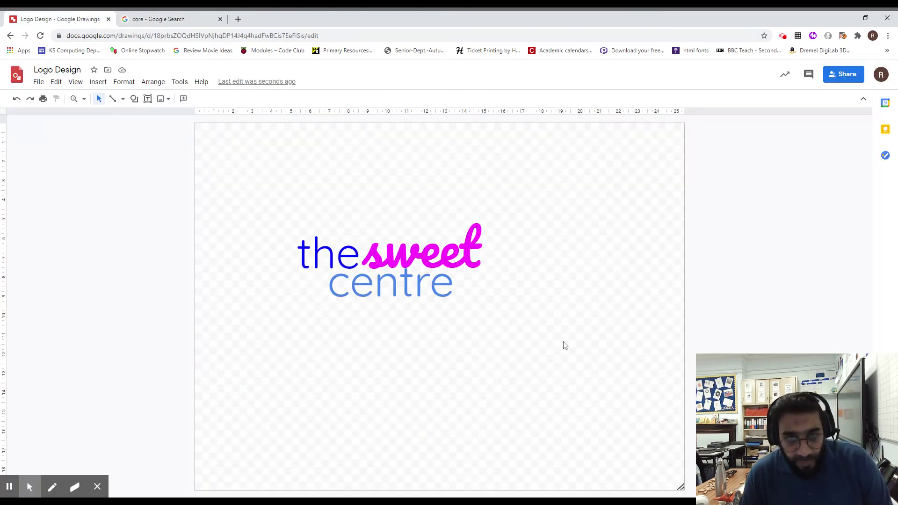
key("ctrl+v")
left_click(448, 412)
left_click_drag(448, 411, 584, 375)
Crop the pasted image from its right side to just past the leaf, cutting off most of the "CORE" lettering
double_click(602, 382)
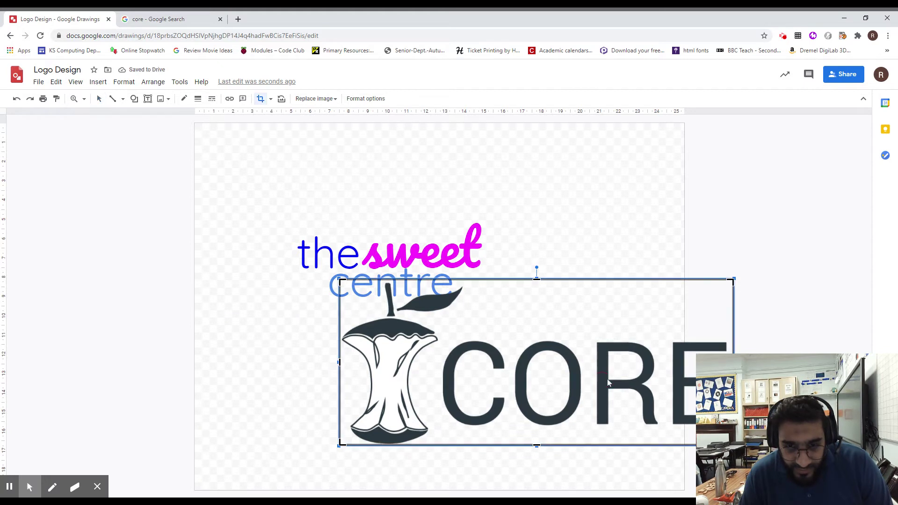
left_click_drag(733, 356, 466, 356)
key("Return")
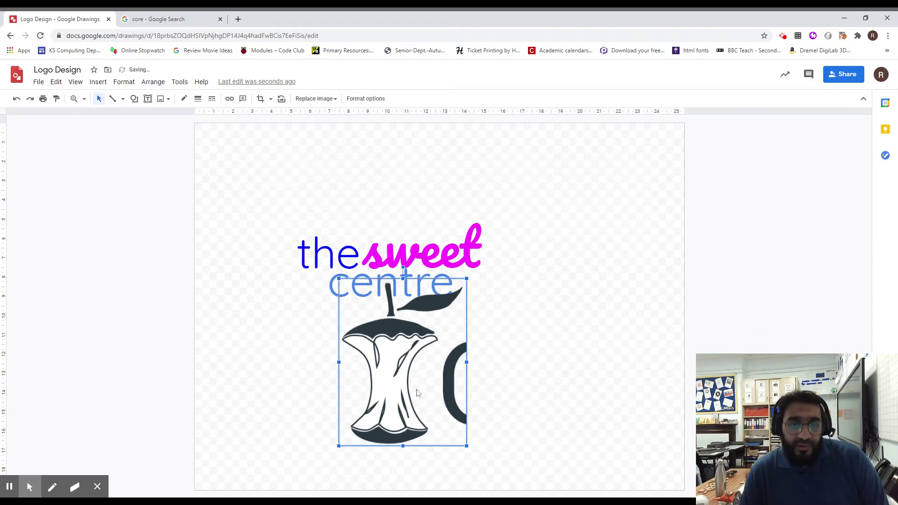
left_click(557, 410)
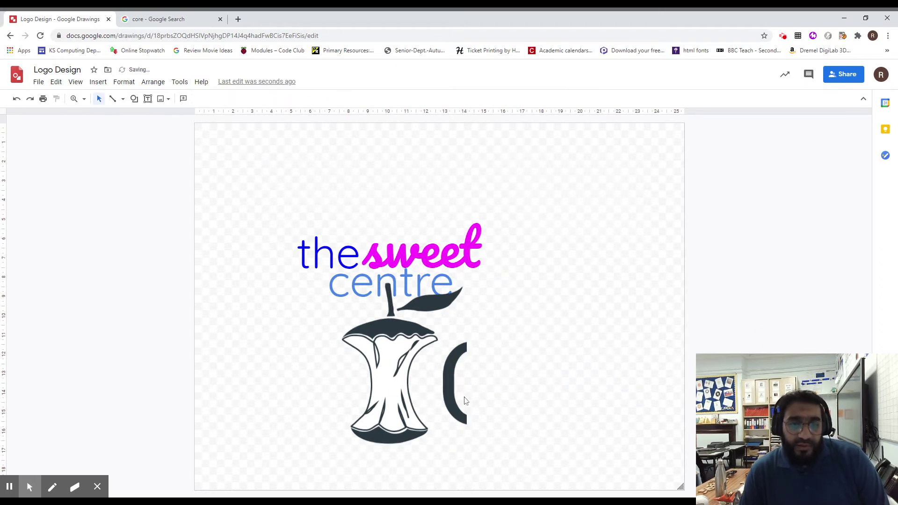
Mask the apple core image with the trapezoid shape and widen the mask's narrow upper edge to the image's full width
left_click(393, 386)
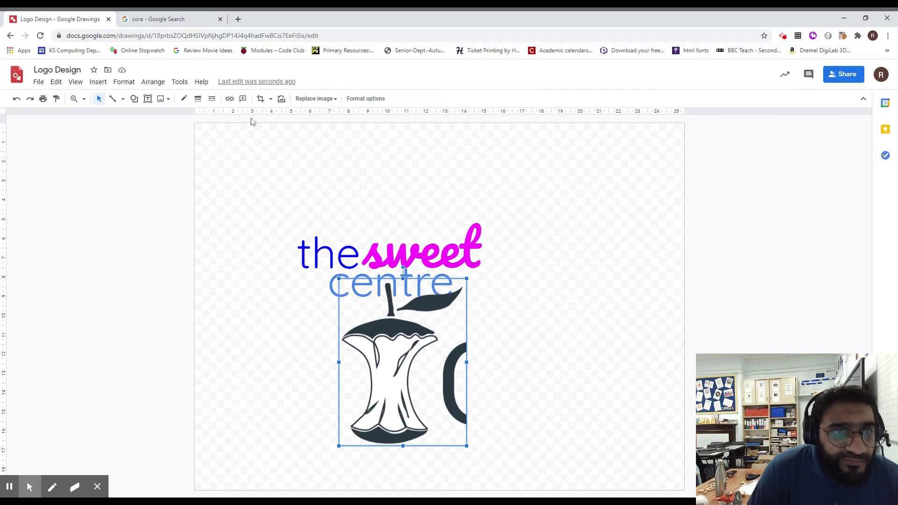
left_click(270, 98)
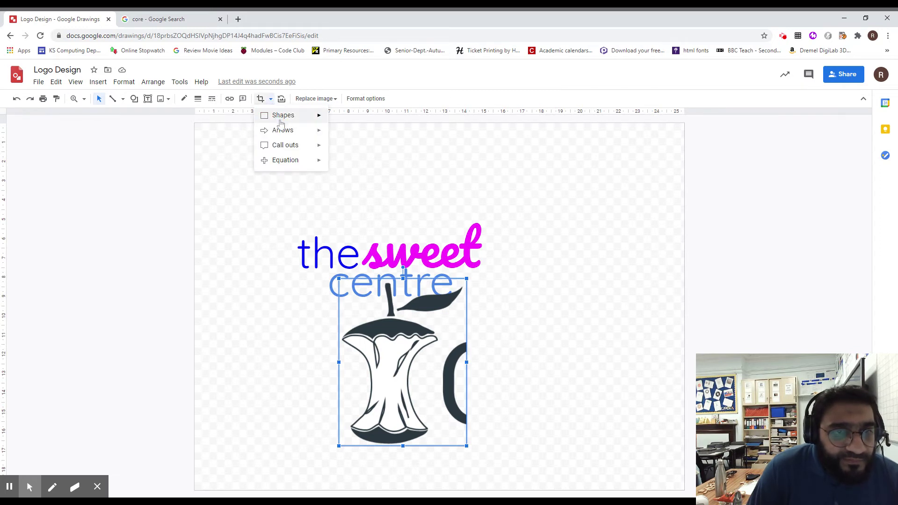
mouse_move(283, 135)
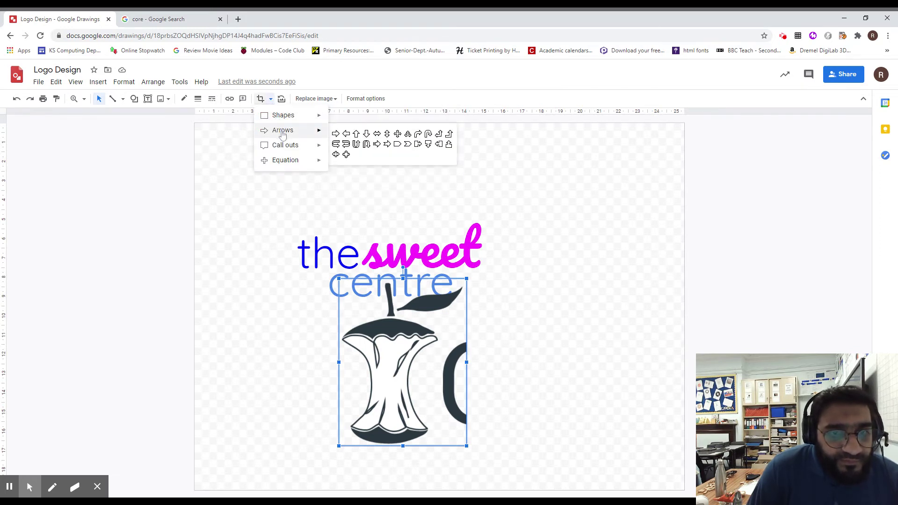
mouse_move(290, 119)
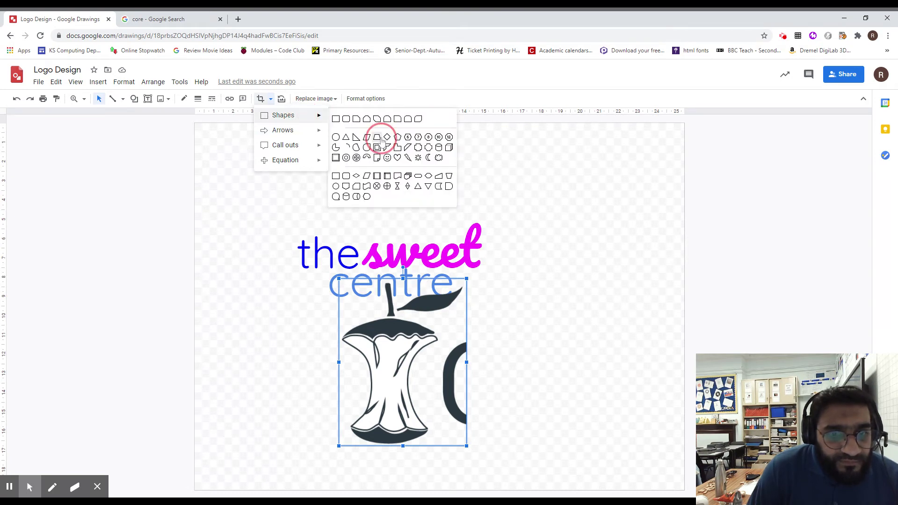
left_click(378, 137)
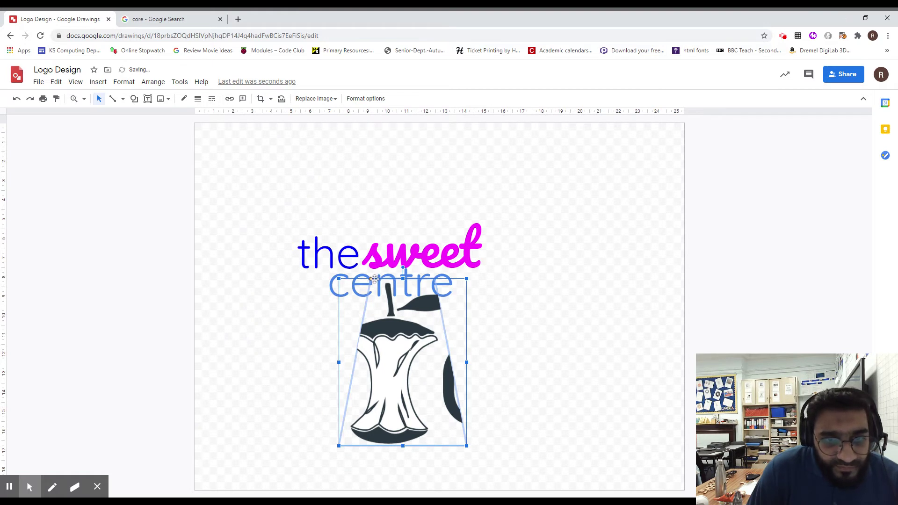
left_click_drag(375, 279, 347, 279)
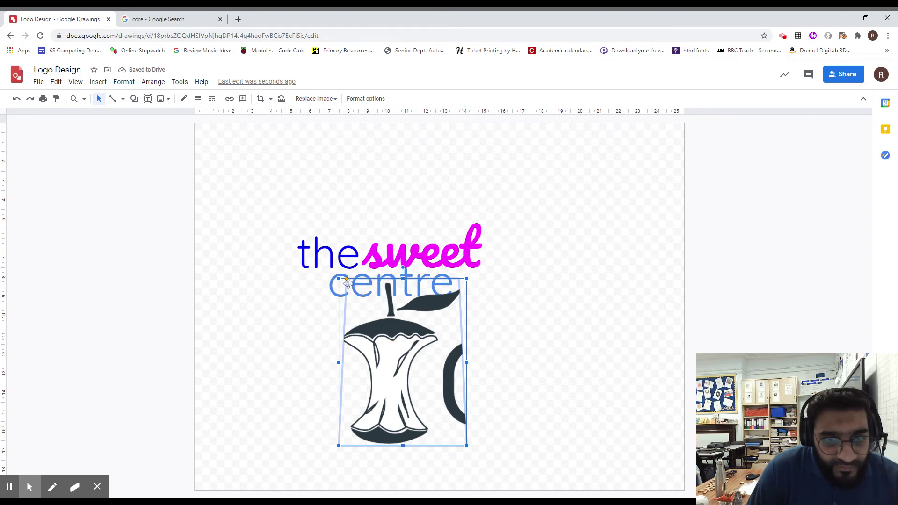
mouse_move(347, 280)
left_mouse_down()
mouse_move(371, 279)
mouse_move(338, 279)
left_mouse_up()
Mask the apple core image with the inverted trapezoid flowchart shape and stretch the image slightly wider on its left side
left_click(270, 99)
mouse_move(289, 118)
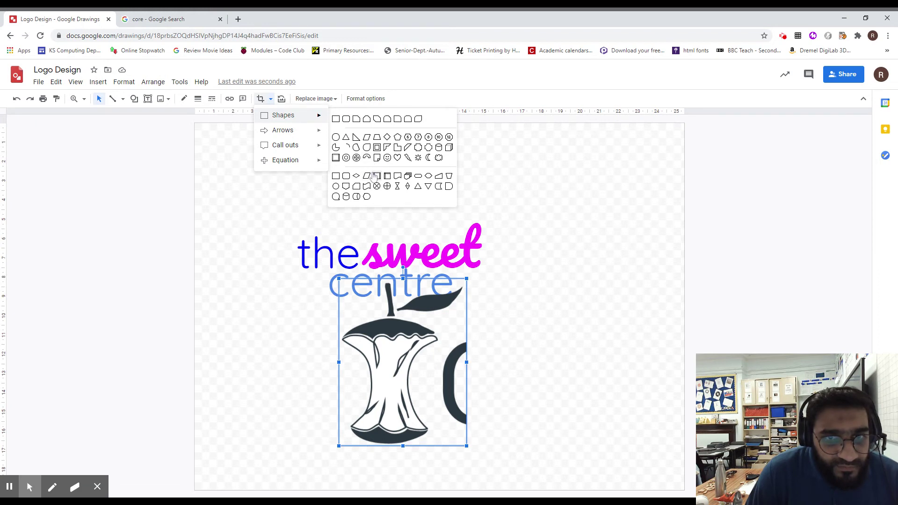
left_click(449, 176)
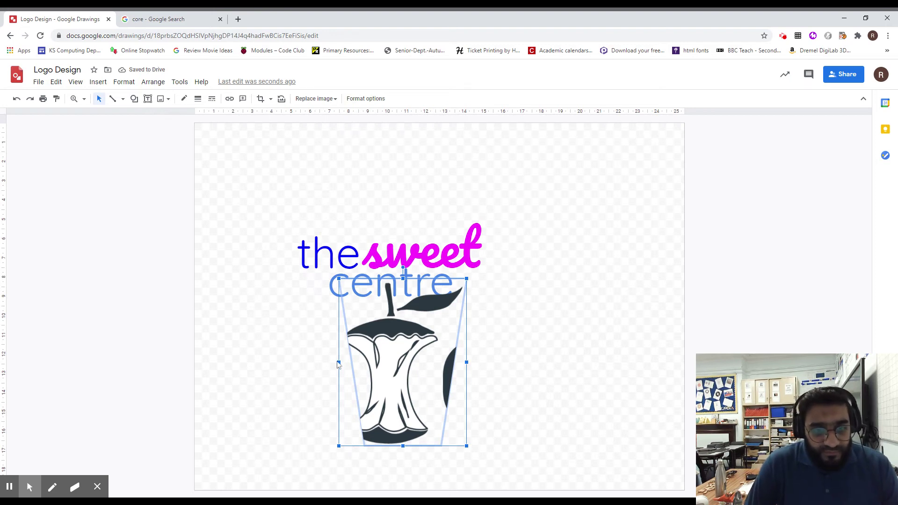
left_click_drag(338, 364, 329, 362)
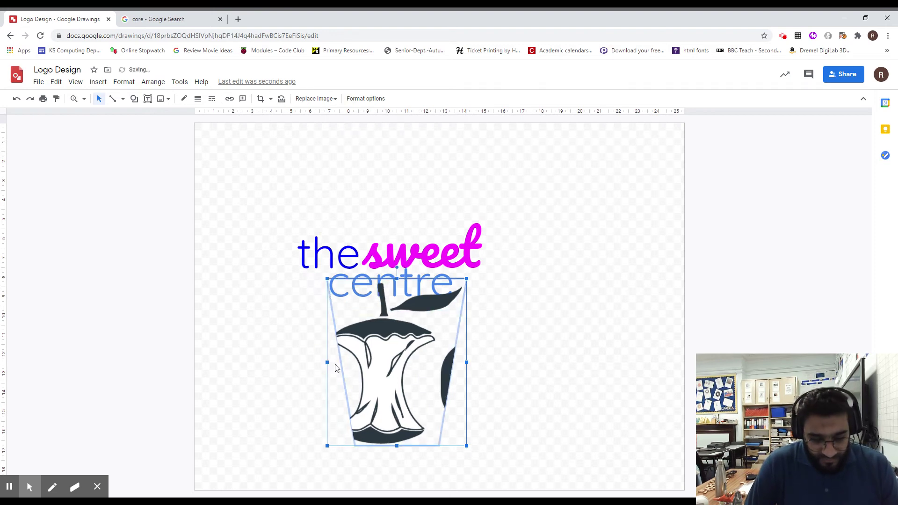
Undo the stretch, the shape masks and the crop on the apple core image
key("ctrl+z")
key("ctrl+z")
key("ctrl+z")
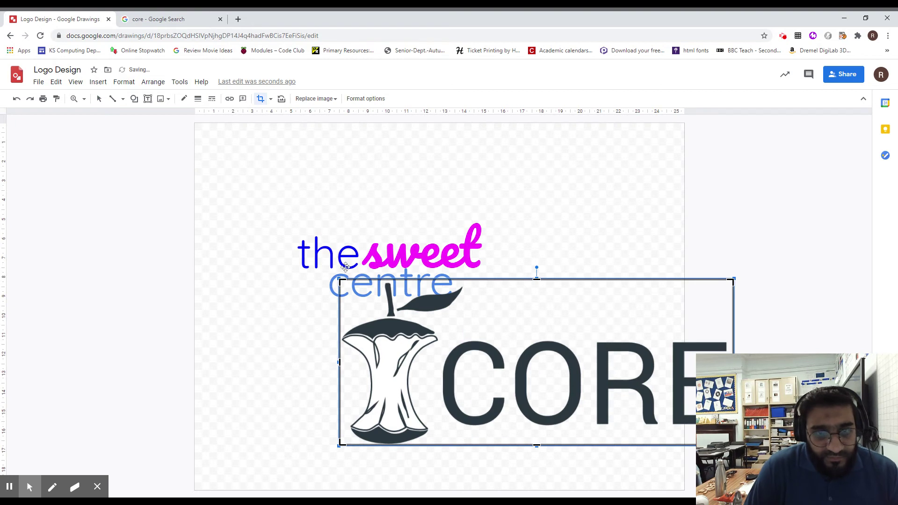
left_click(270, 99)
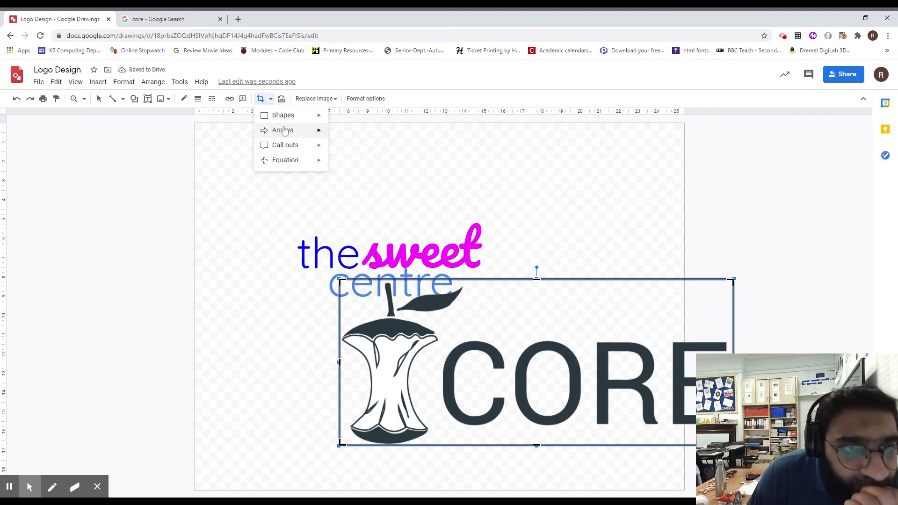
mouse_move(286, 121)
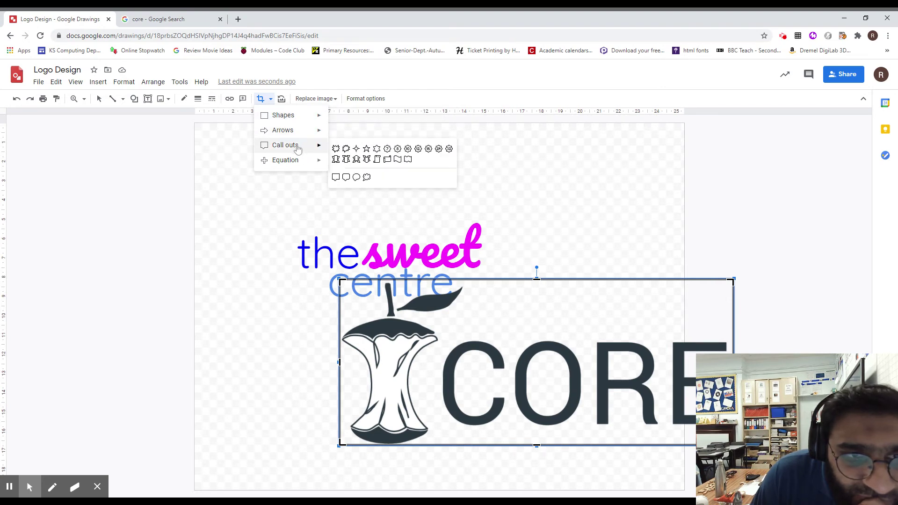
mouse_move(298, 162)
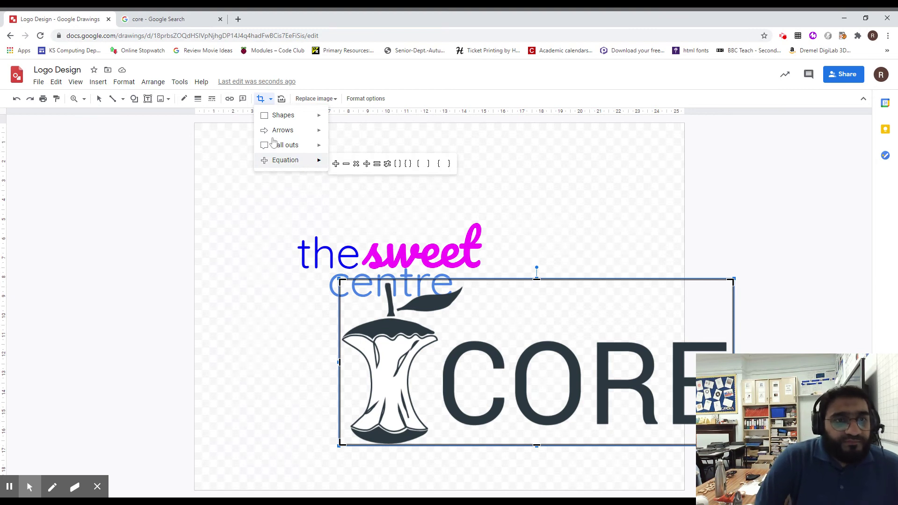
left_click(245, 207)
Move the apple core image up over the logo text and crop its right side to just past the leaf
left_click_drag(448, 368, 428, 234)
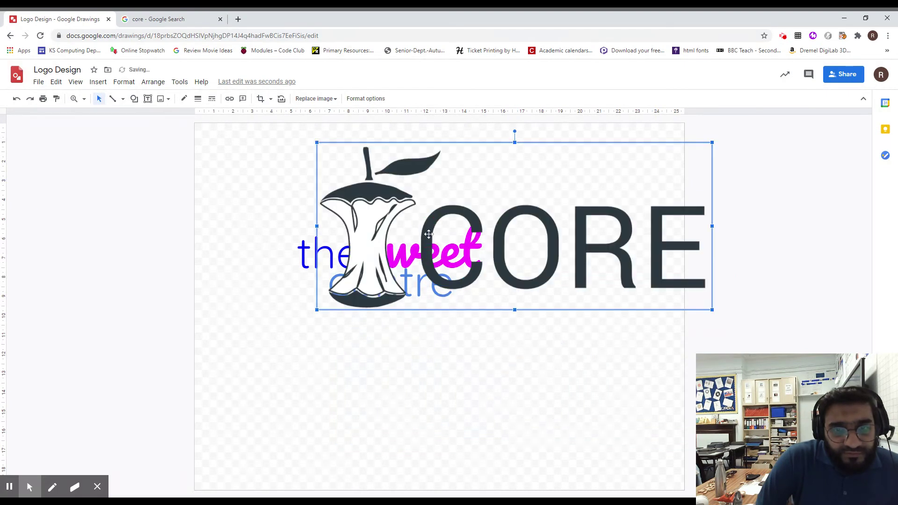
double_click(428, 234)
left_click_drag(685, 228, 444, 229)
left_click(546, 379)
mouse_move(371, 248)
left_mouse_down()
mouse_move(389, 287)
mouse_move(382, 242)
left_mouse_up()
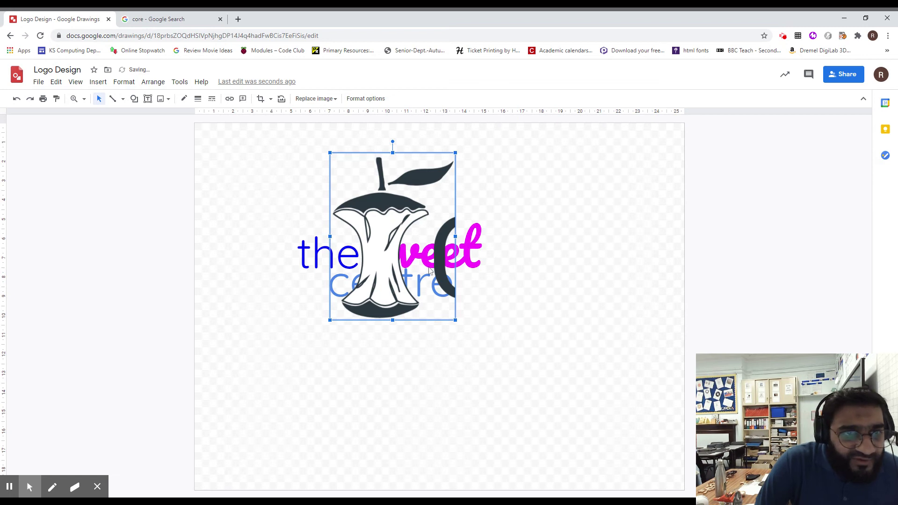
Mask the cropped apple core with an inverted trapezoid and move it to the lower right of the logo text
left_click(270, 99)
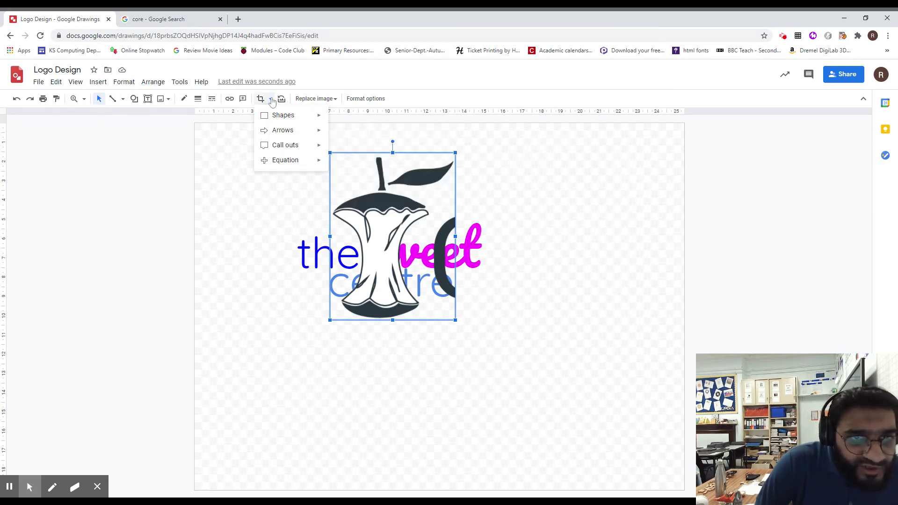
left_click(271, 99)
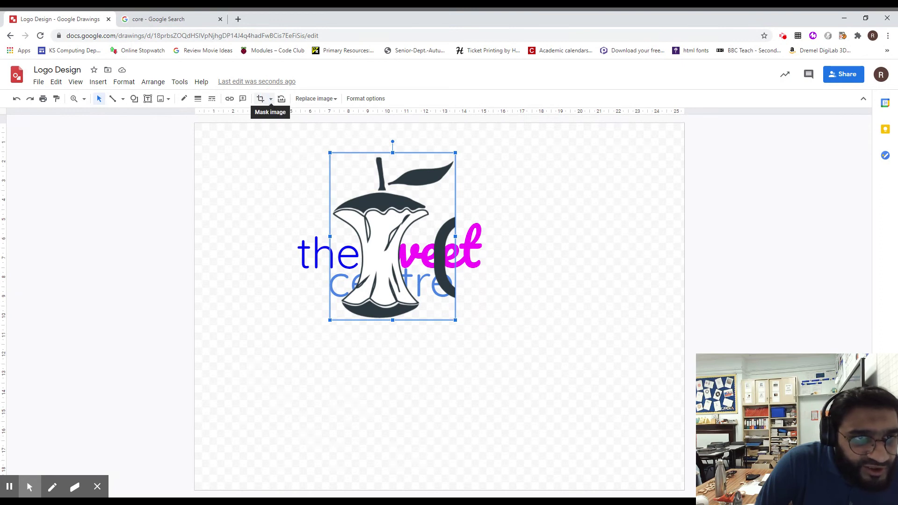
left_click(271, 98)
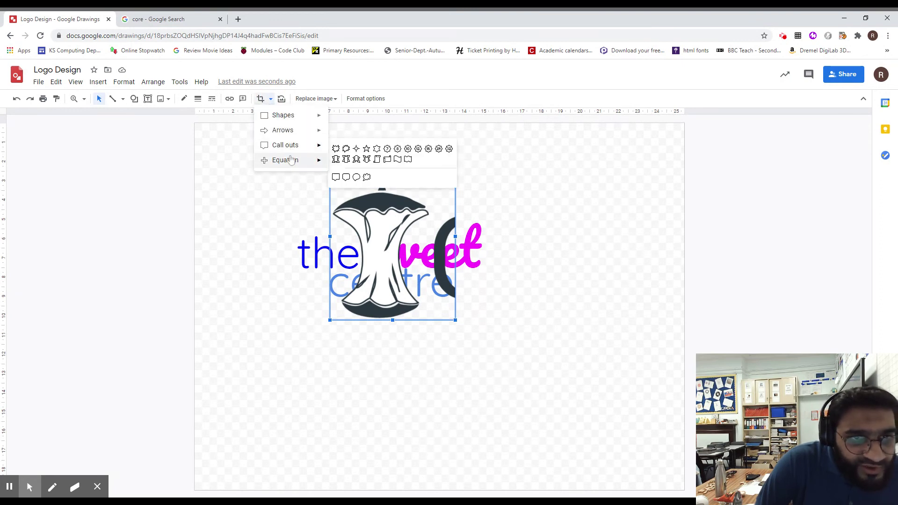
left_click(449, 176)
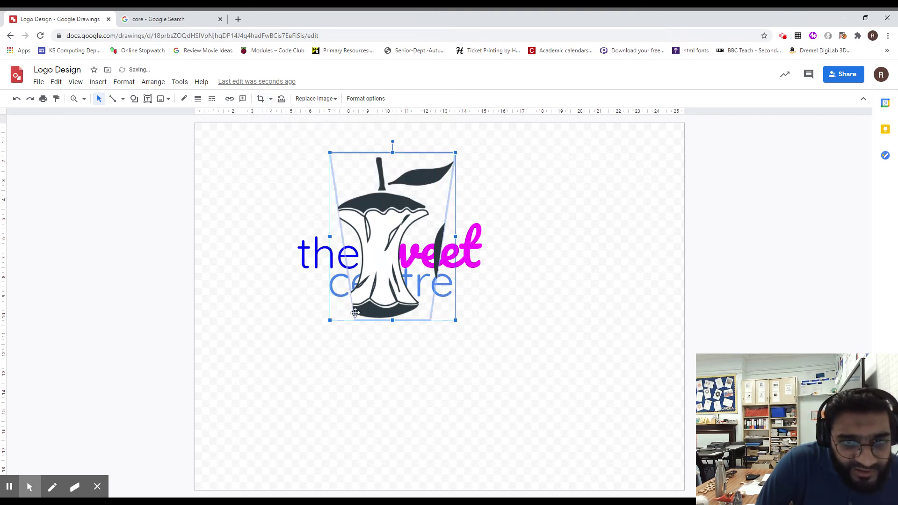
left_click_drag(394, 222, 528, 335)
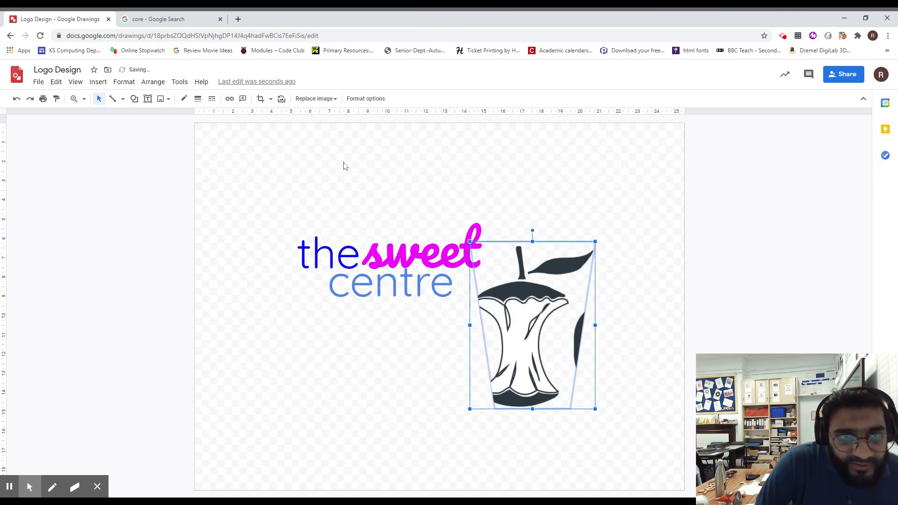
Try masking the apple core image with the parallelogram flowchart shape and with the inverted triangle flowchart shape
left_click(271, 99)
mouse_move(298, 121)
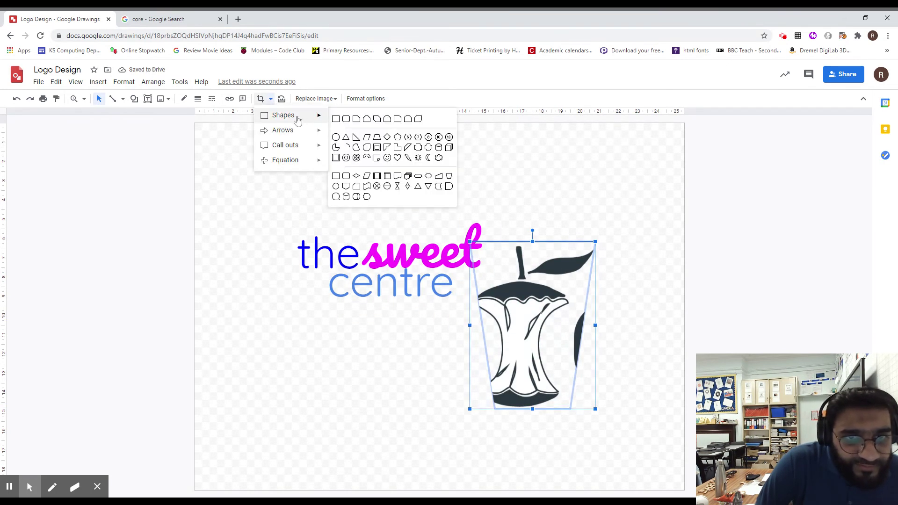
left_click(367, 177)
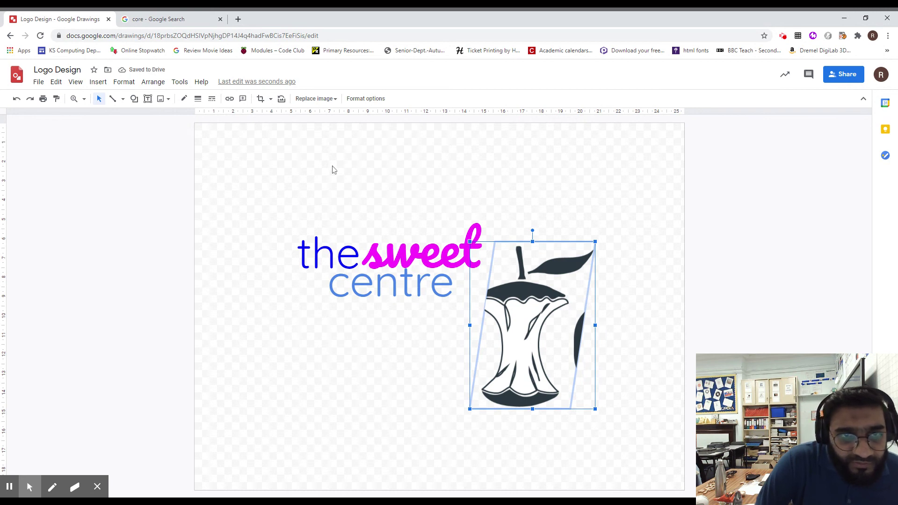
left_click(270, 98)
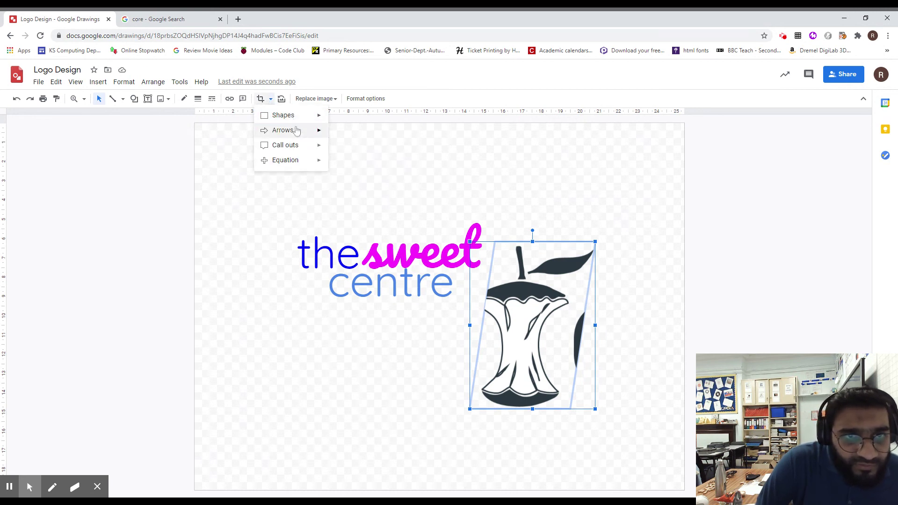
mouse_move(298, 120)
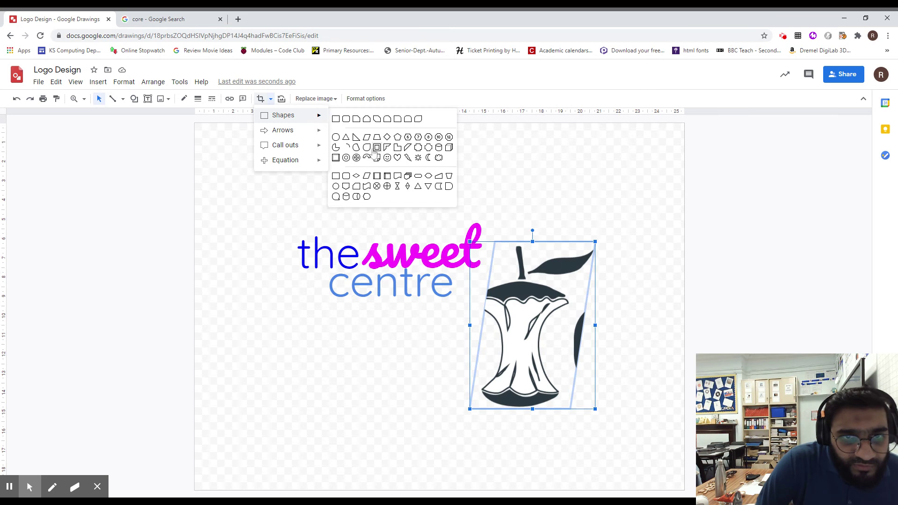
left_click(428, 186)
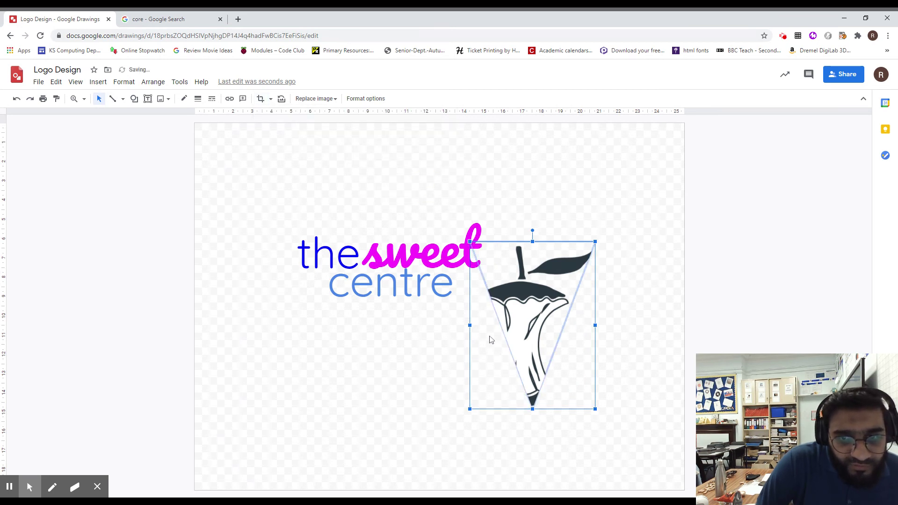
Undo the image's shape masks and its move beside the text, and send the apple core behind the logo text
key("ctrl+z")
key("ctrl+z")
key("ctrl+z")
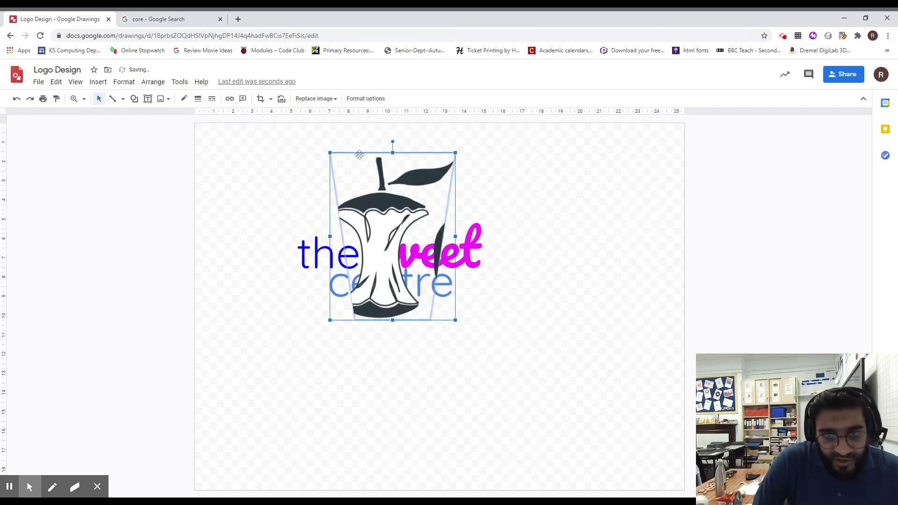
key("ctrl+z")
key("ctrl+z")
key("ctrl+z")
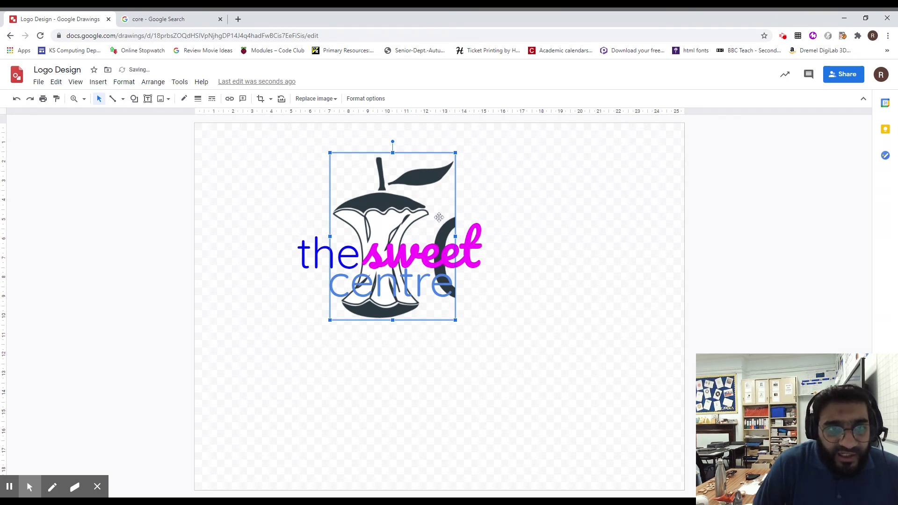
Recolour the apple core image with the purple Light 10 option in its format options
left_click(366, 99)
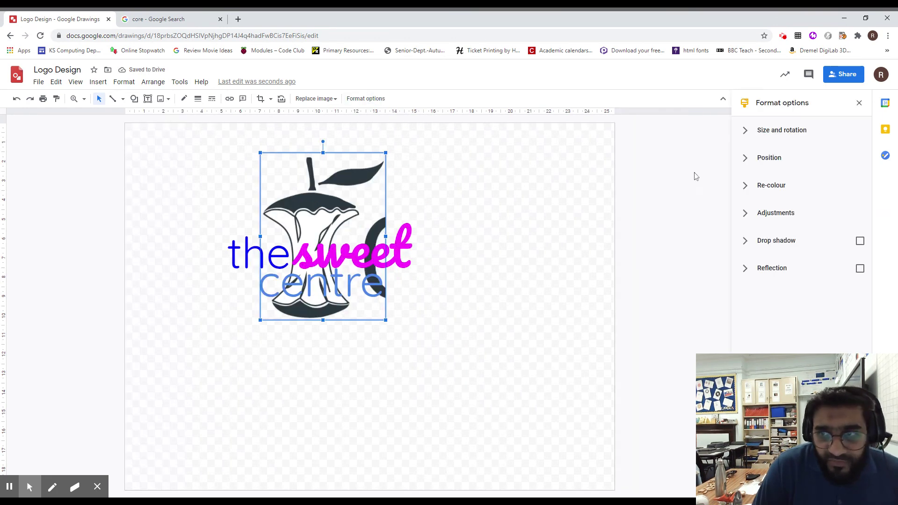
left_click(747, 186)
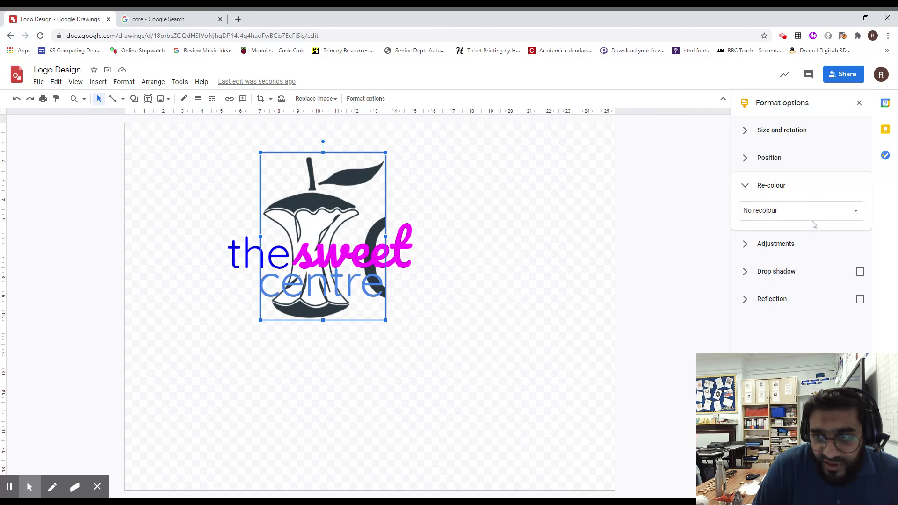
left_click(837, 208)
scroll(809, 290, "down", 2)
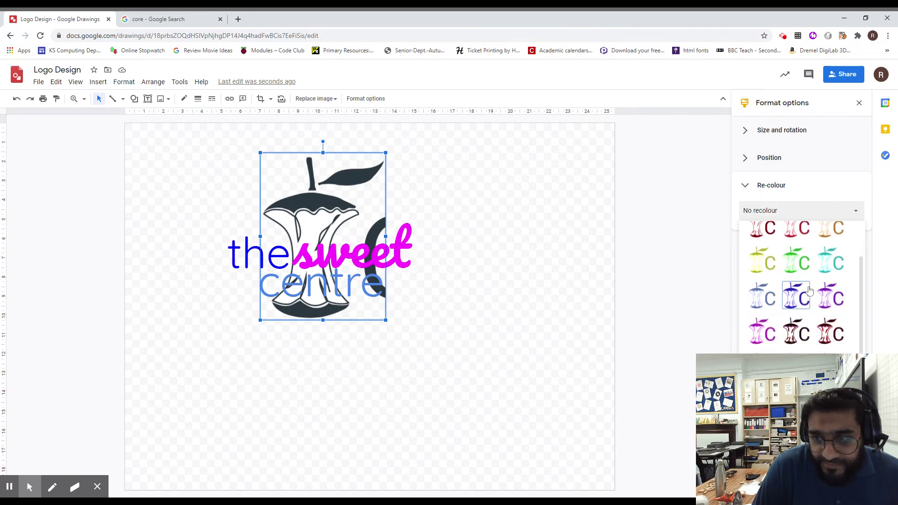
left_click(759, 337)
left_click(464, 250)
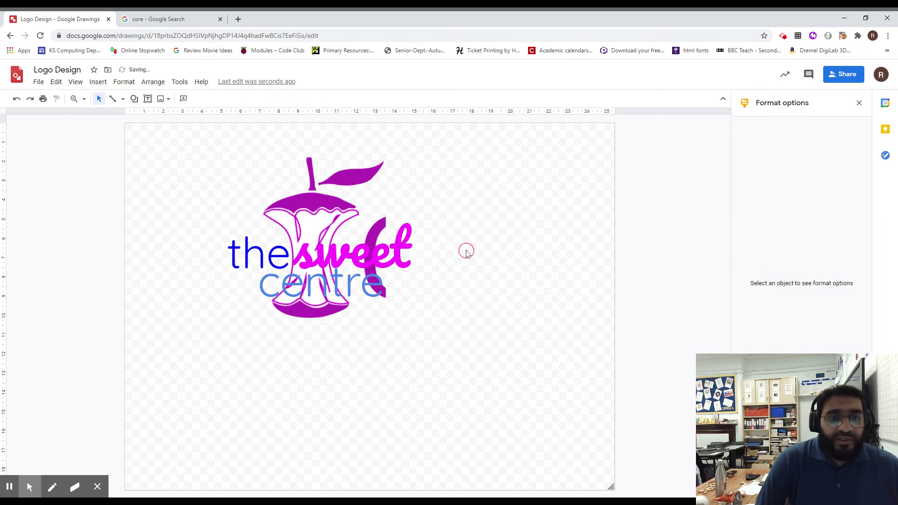
Recolour the apple core image with the Negative option and shift it slightly lower behind the logo text
left_click_drag(300, 197, 322, 220)
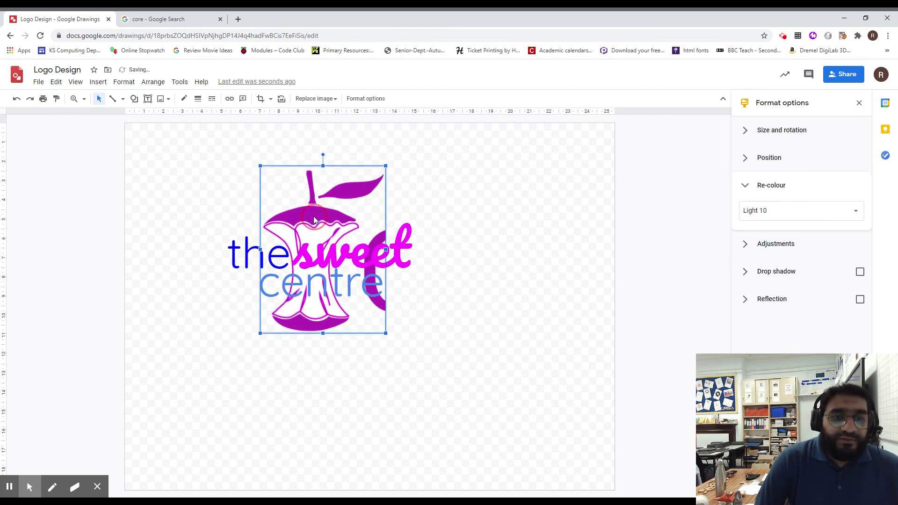
left_click(842, 214)
scroll(798, 328, "down", 3)
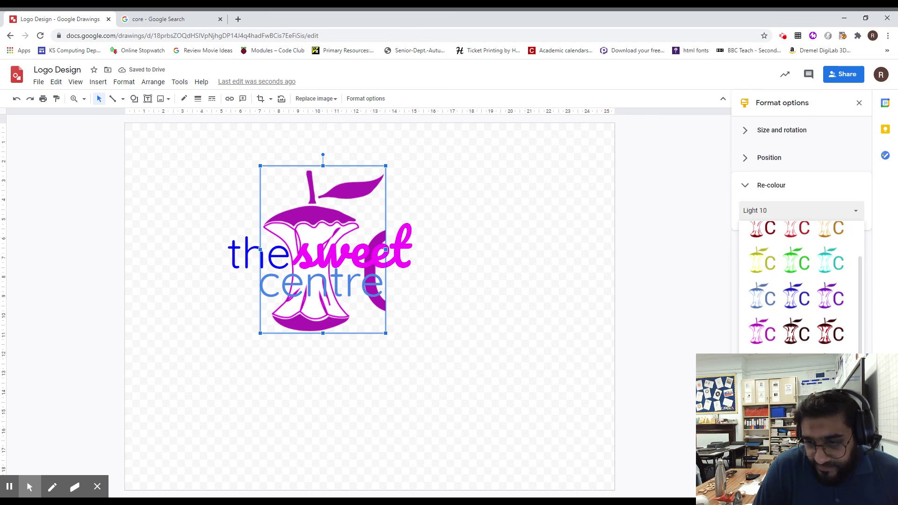
left_click(762, 473)
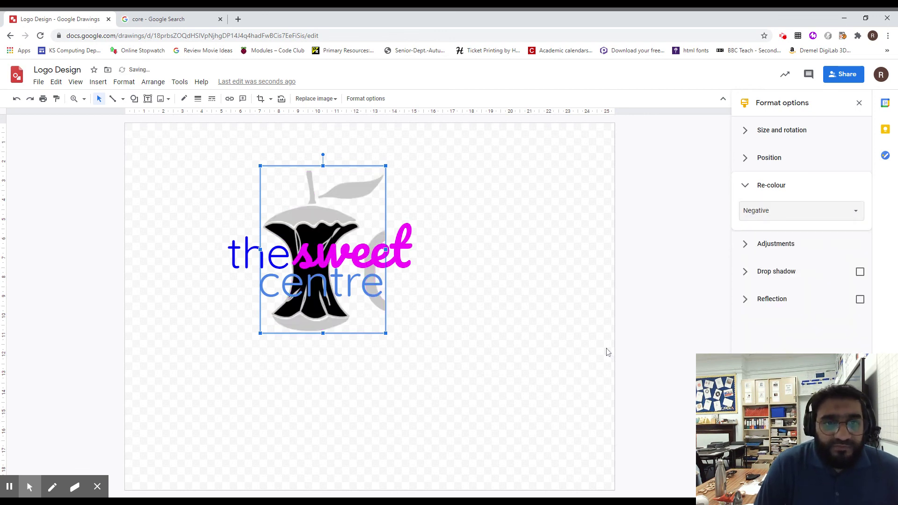
left_click(596, 327)
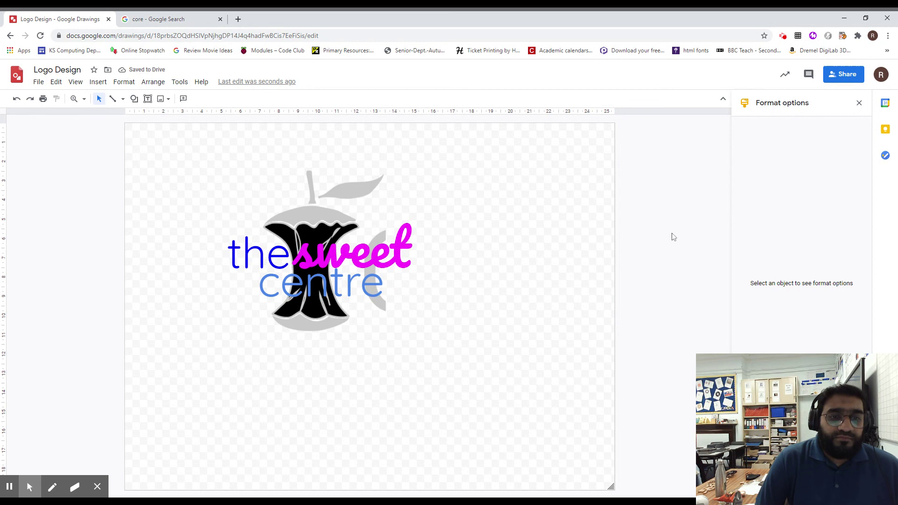
left_click_drag(312, 214, 316, 217)
left_click(511, 228)
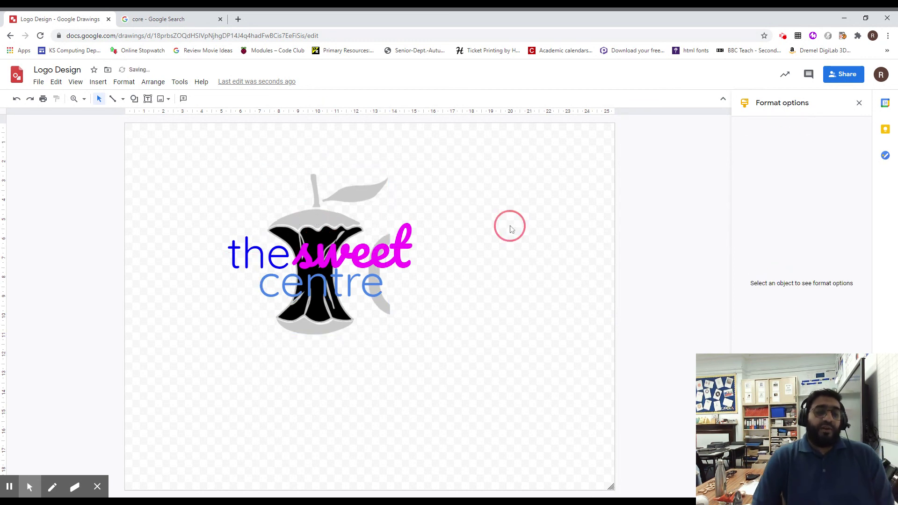